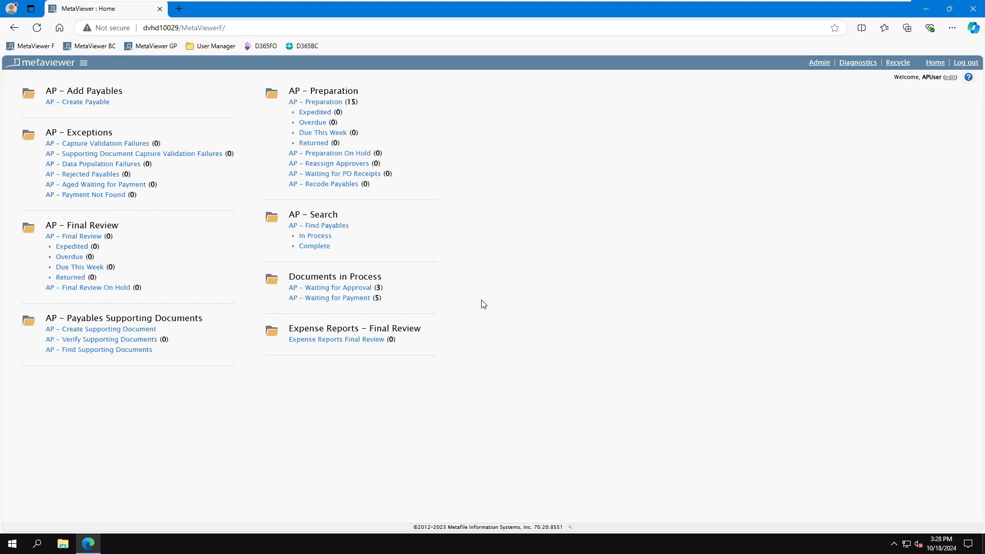
Step: Open Fabrikam Supplier invoice 8596 from the AP - Waiting for Payment queue and view its payments and ERP export details
{"action": "left_click", "coordinate": [362, 302]}
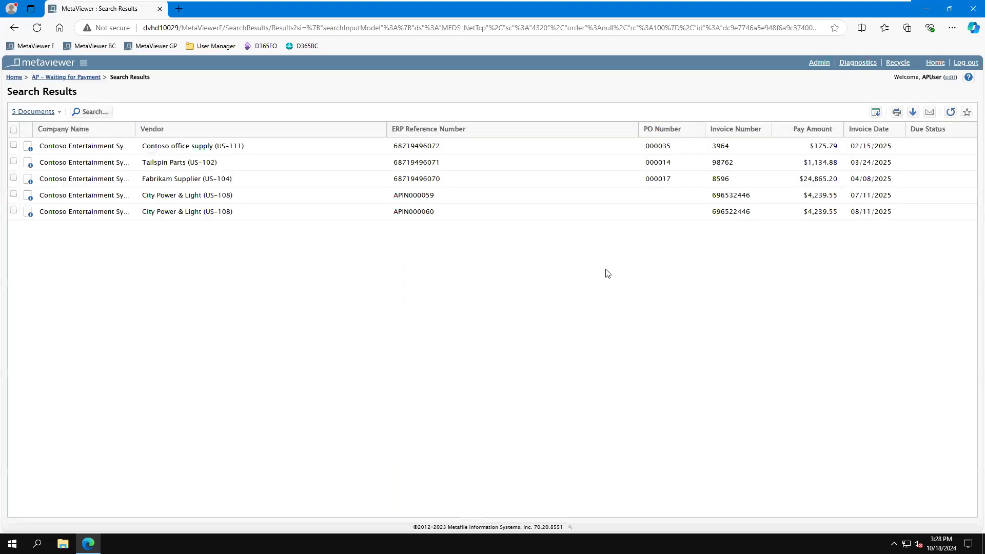
{"action": "left_click", "coordinate": [332, 185]}
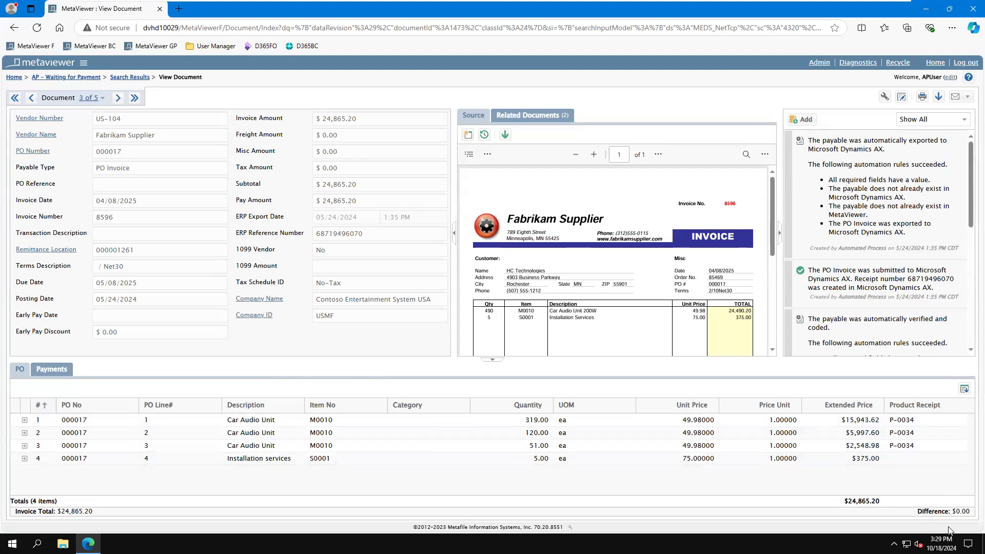
{"action": "left_click", "coordinate": [51, 370]}
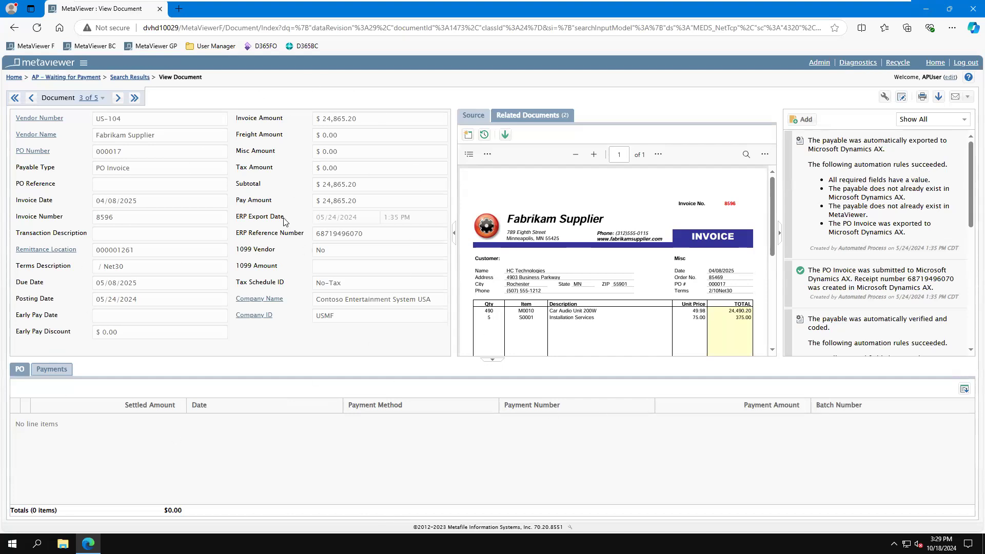
{"action": "mouse_move", "coordinate": [285, 221]}
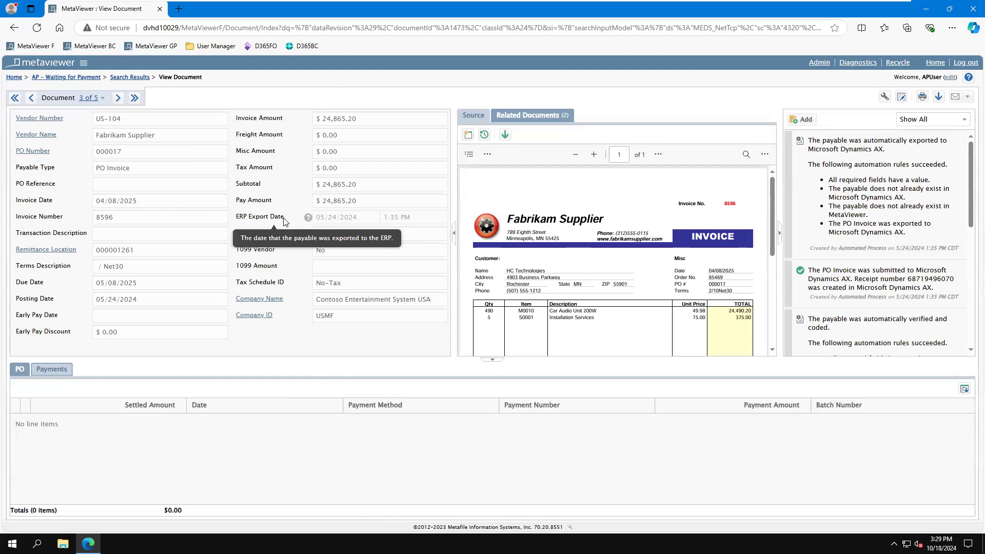
Step: Open Datum Receivers invoice 85625 from the AP - Preparation queue and review its automation rule notes and invoice image
{"action": "left_click", "coordinate": [83, 63]}
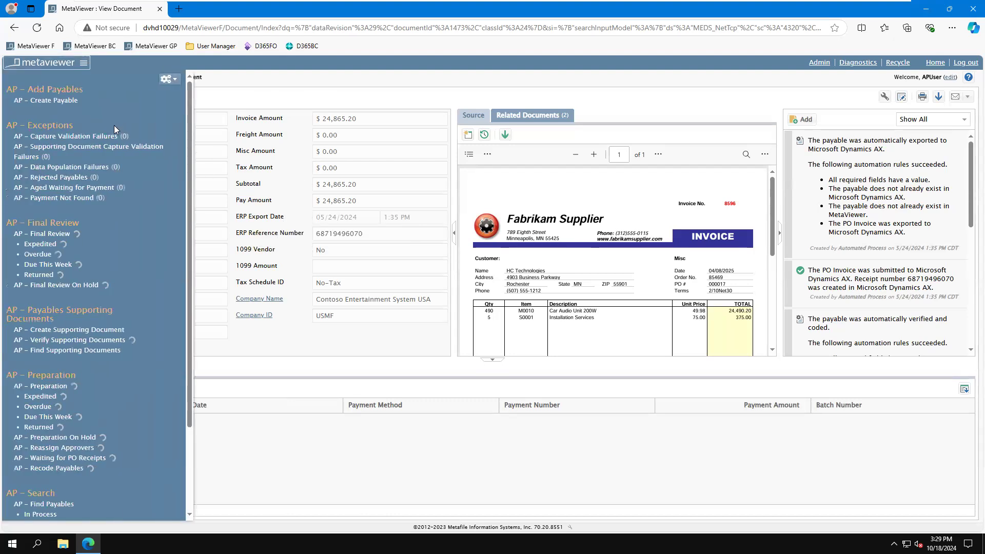
{"action": "left_click", "coordinate": [59, 389]}
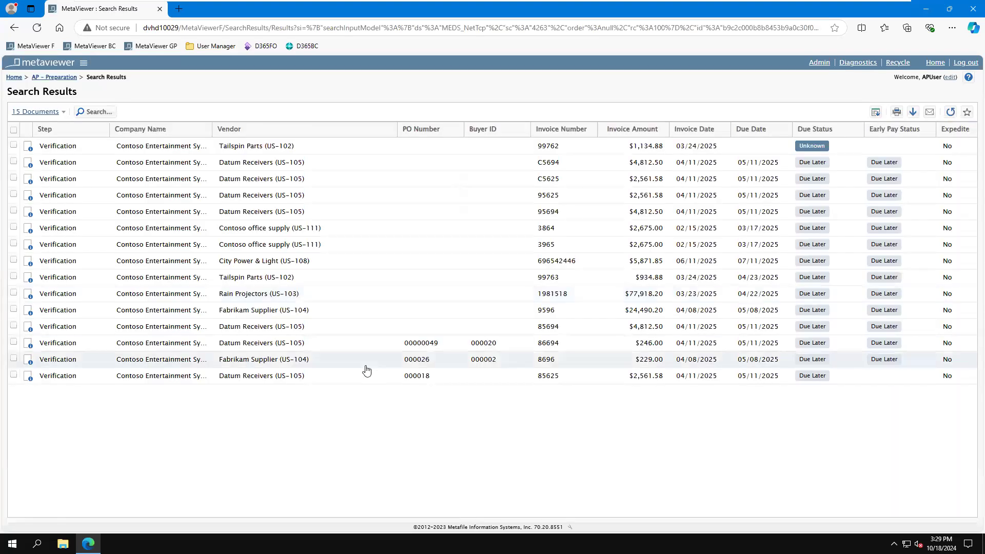
{"action": "left_click", "coordinate": [354, 377]}
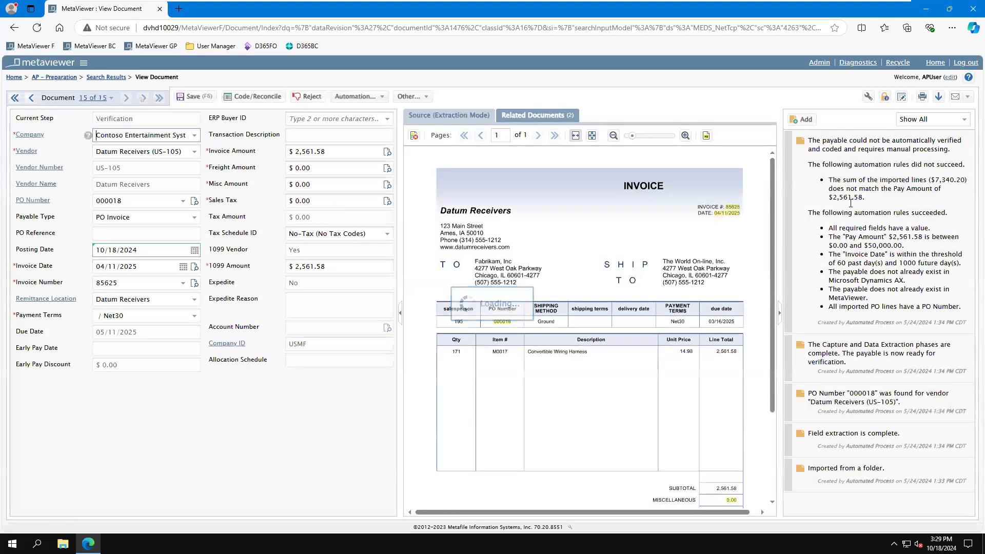
{"action": "left_click_drag", "start_coordinate": [829, 228], "coordinate": [956, 307]}
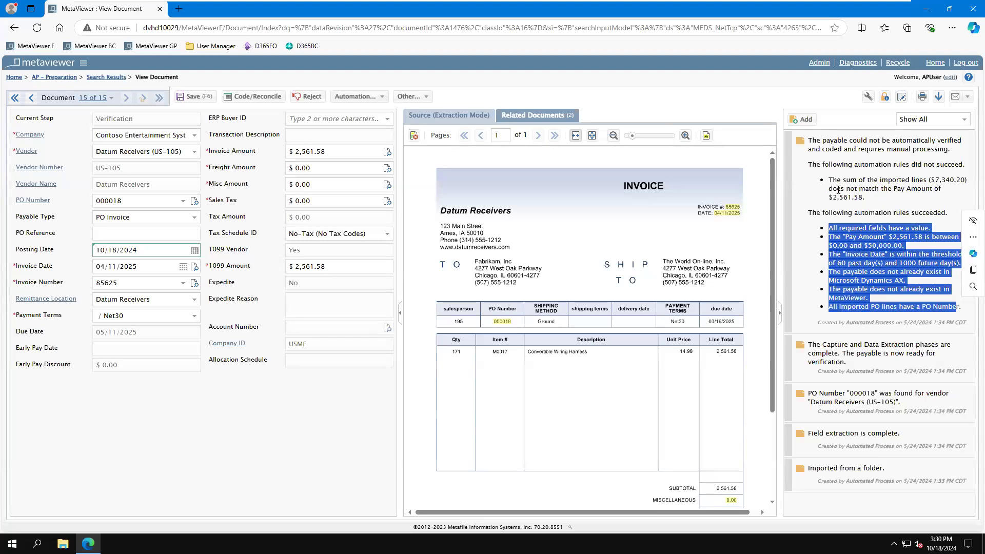
{"action": "left_click_drag", "start_coordinate": [879, 200], "coordinate": [828, 180]}
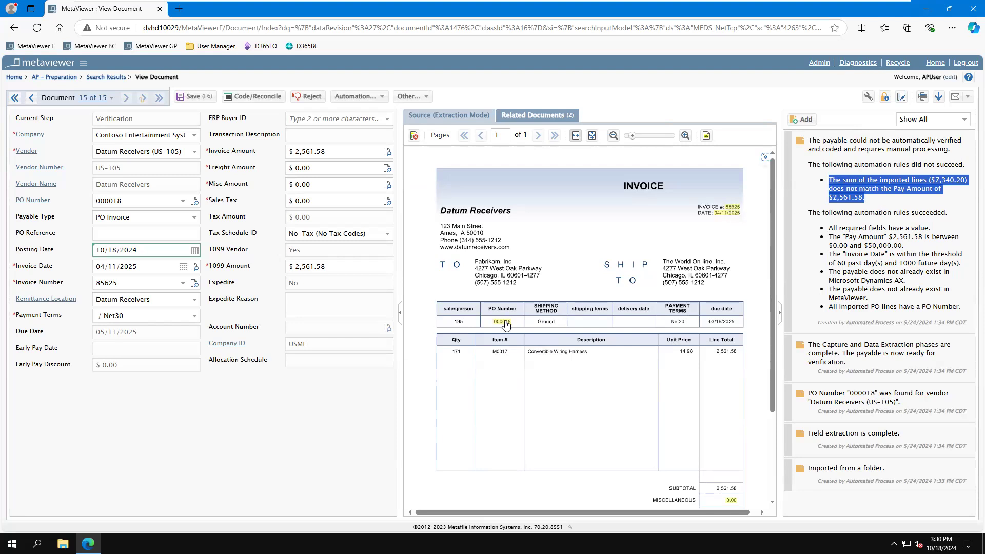
{"action": "scroll", "coordinate": [590, 339], "scroll_direction": "down", "scroll_amount": 3}
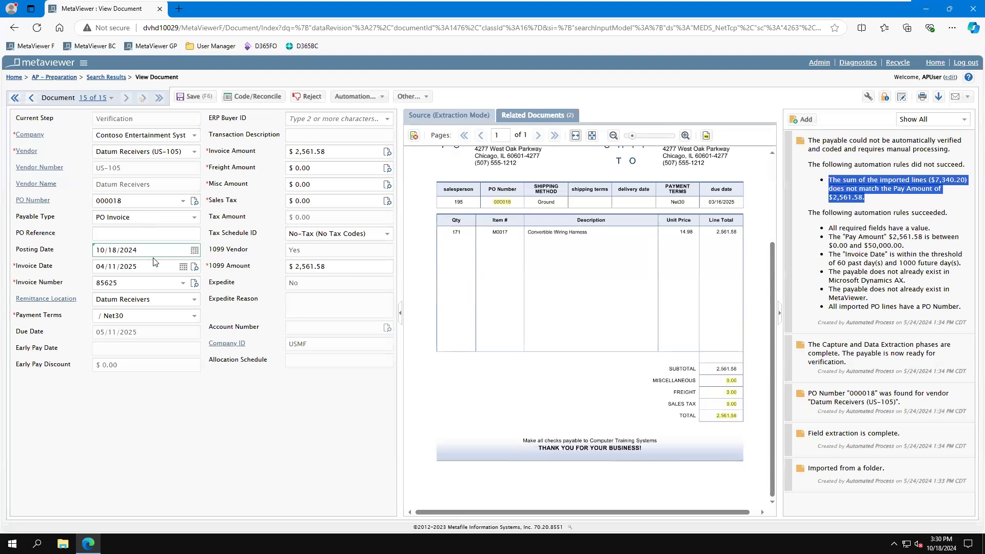
Step: Reconcile invoice 85625 by deleting the PO line with quantity 319, and mark the invoice as Reconciled
{"action": "left_click", "coordinate": [255, 97]}
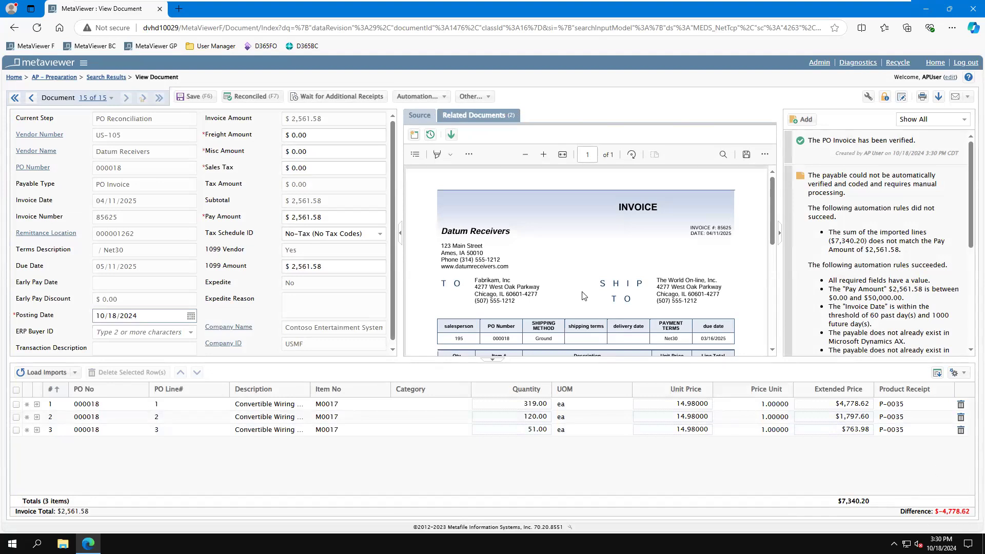
{"action": "scroll", "coordinate": [665, 318], "scroll_direction": "down", "scroll_amount": 1}
{"action": "scroll", "coordinate": [595, 290], "scroll_direction": "down", "scroll_amount": 2}
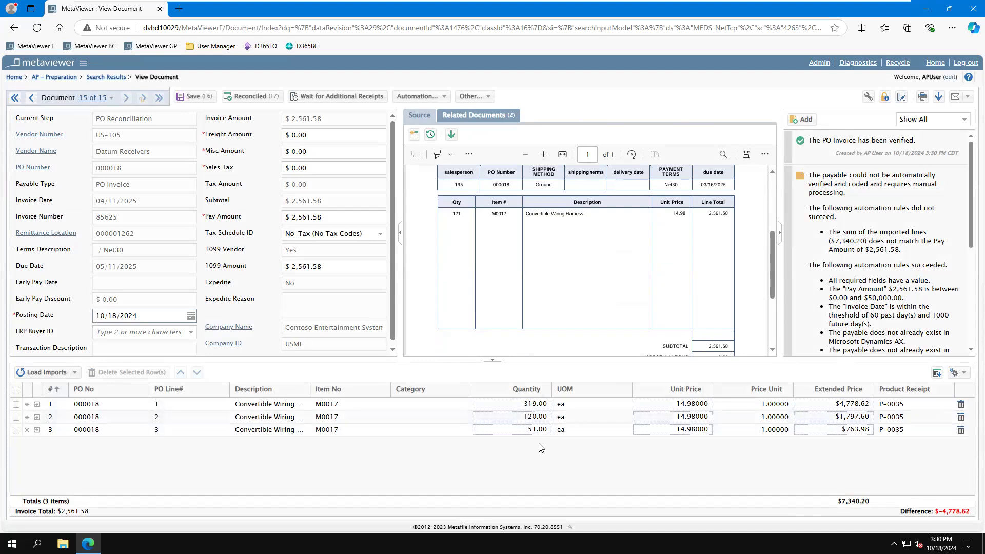
{"action": "left_click", "coordinate": [536, 405]}
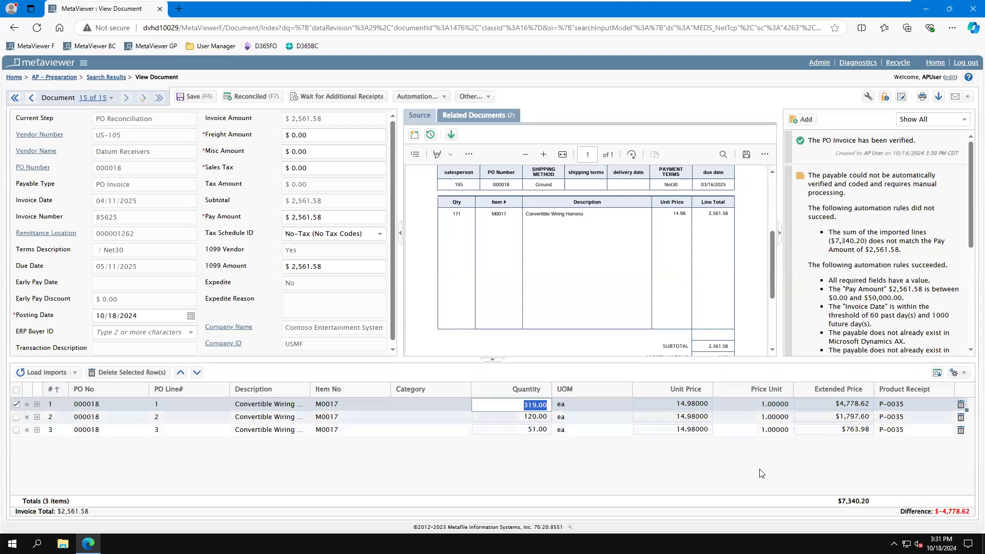
{"action": "left_click", "coordinate": [701, 497]}
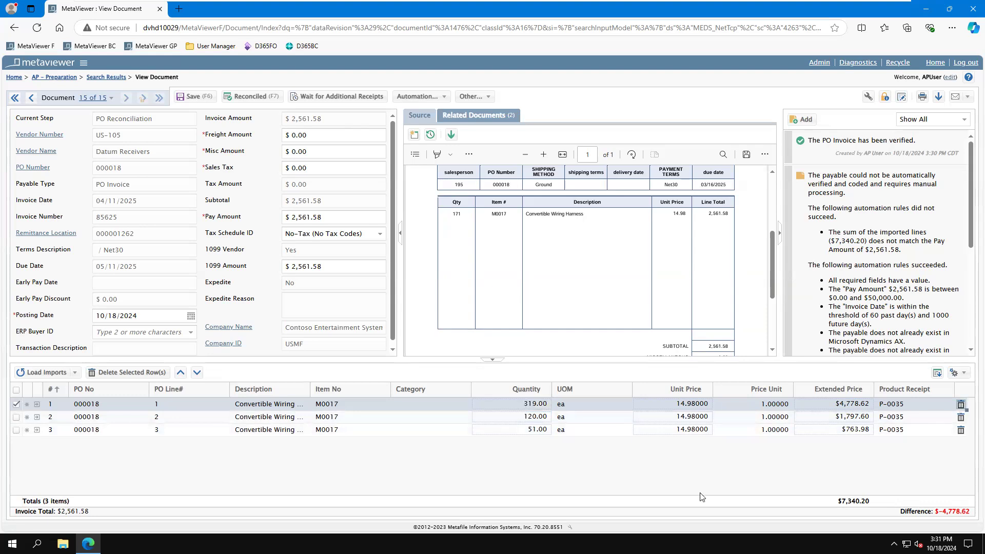
{"action": "key", "text": "Delete"}
{"action": "left_click", "coordinate": [480, 475]}
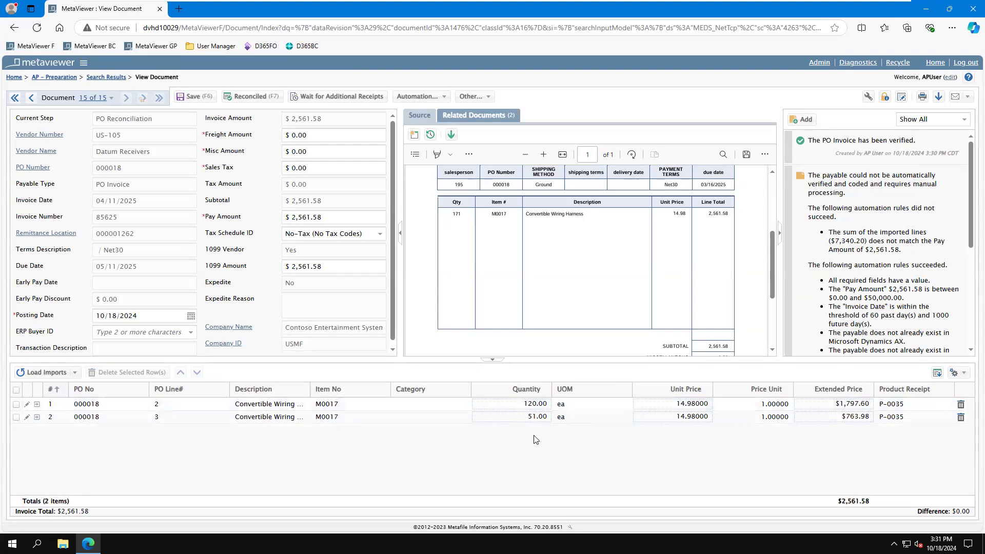
{"action": "left_click", "coordinate": [261, 97]}
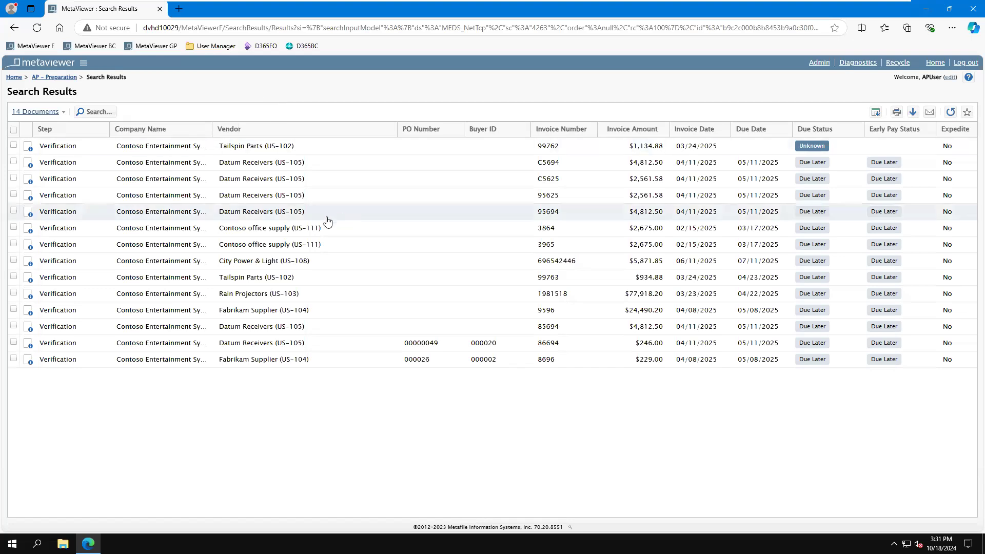
Step: Open Datum Receivers Non-PO invoice 95694, check its payable type and totals, and send it on to coding
{"action": "left_click", "coordinate": [296, 218]}
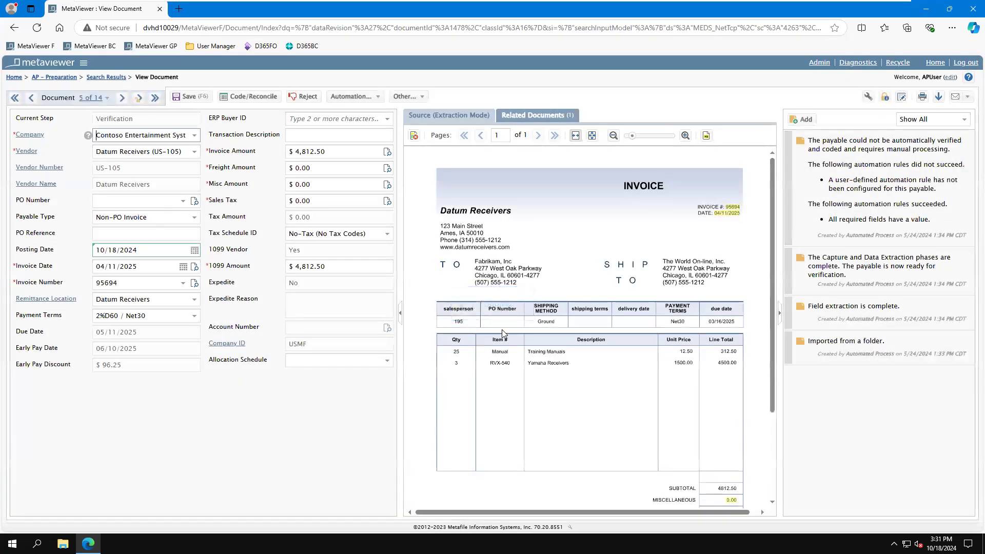
{"action": "left_click", "coordinate": [149, 217]}
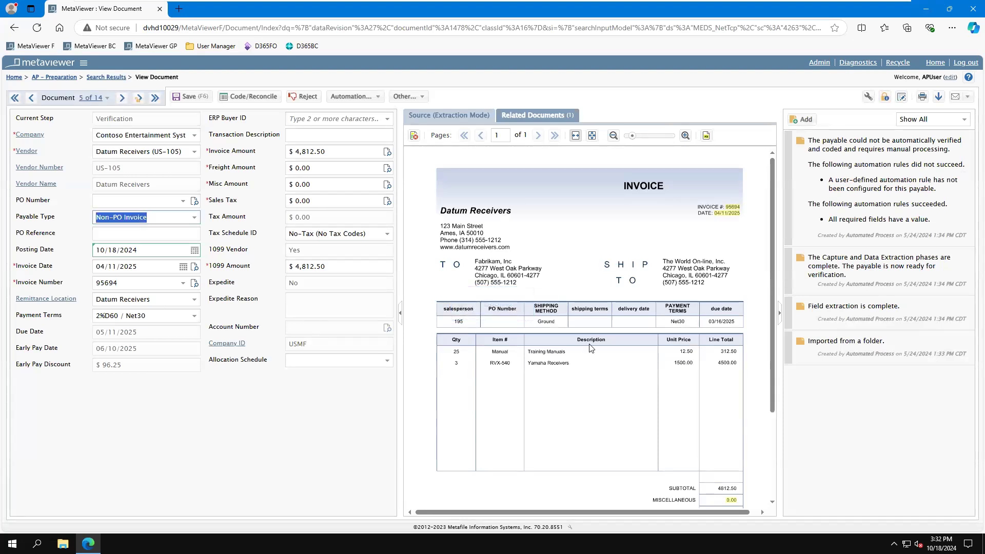
{"action": "scroll", "coordinate": [737, 380], "scroll_direction": "down", "scroll_amount": 2}
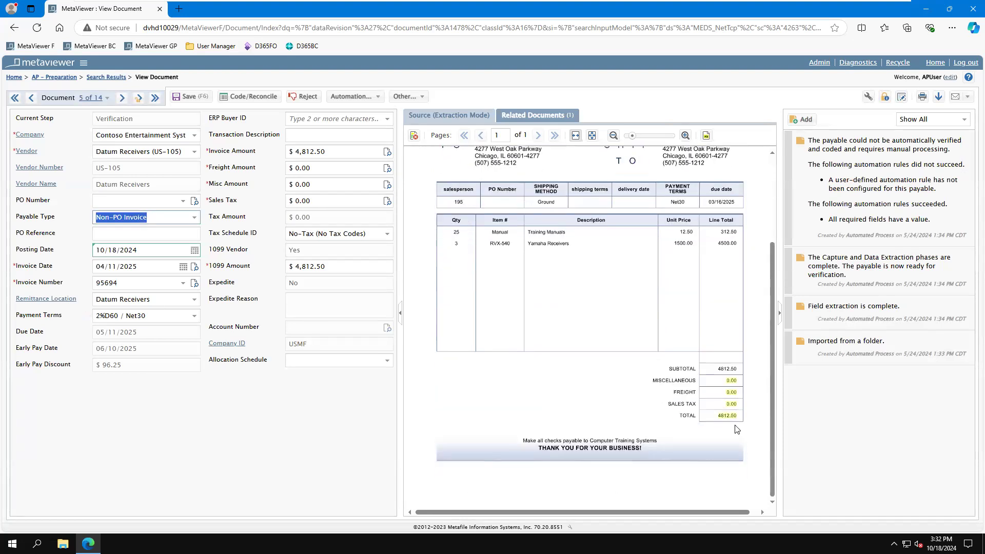
{"action": "left_click", "coordinate": [250, 98]}
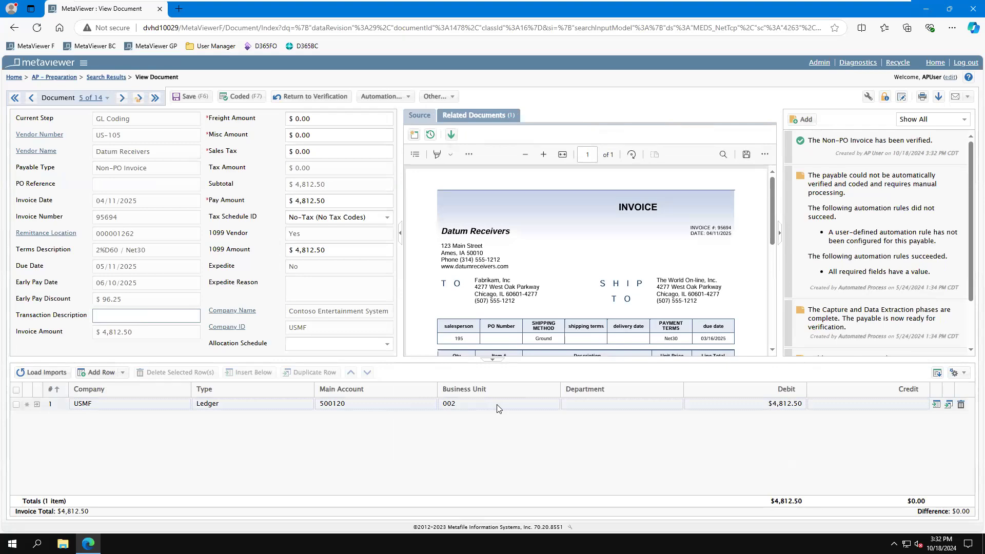
Step: Examine the coding line's main account, business unit and department fields and its available type options
{"action": "left_click", "coordinate": [370, 405]}
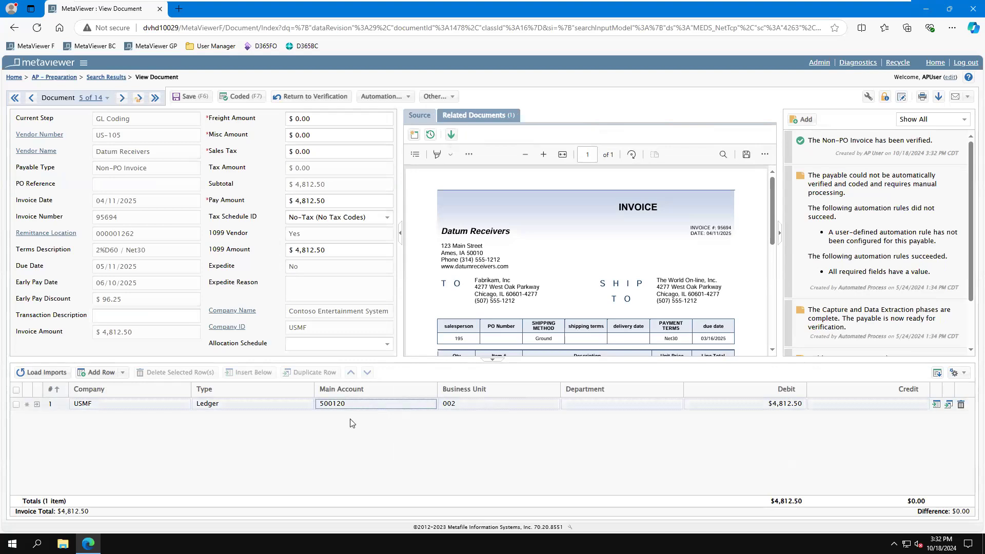
{"action": "left_click", "coordinate": [515, 403]}
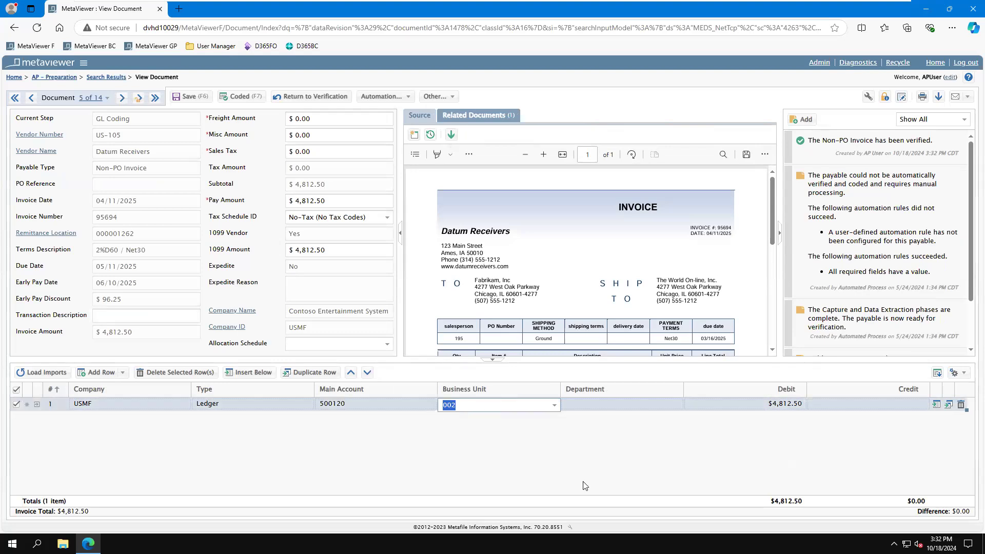
{"action": "left_click", "coordinate": [625, 407]}
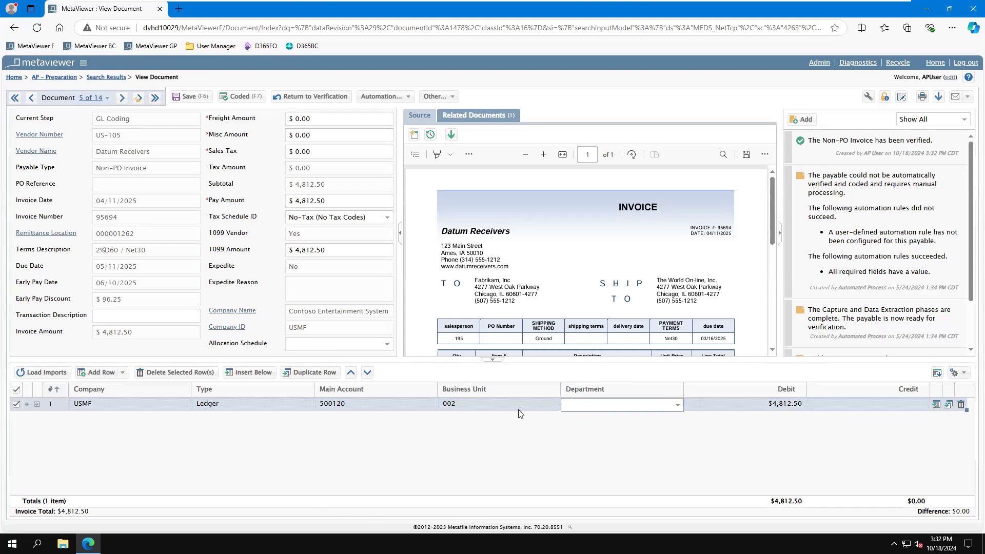
{"action": "left_click", "coordinate": [308, 406]}
{"action": "left_click", "coordinate": [308, 405]}
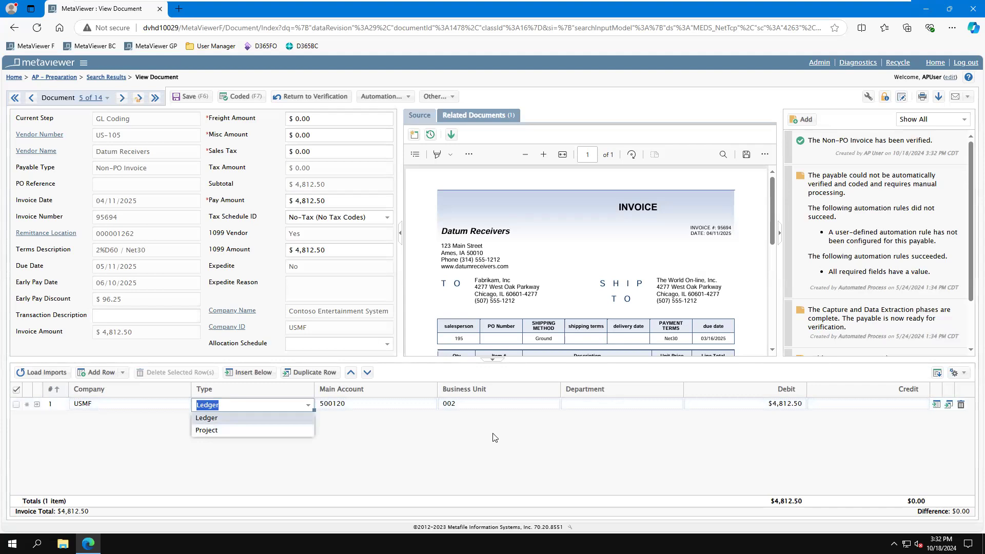
{"action": "left_click", "coordinate": [500, 404]}
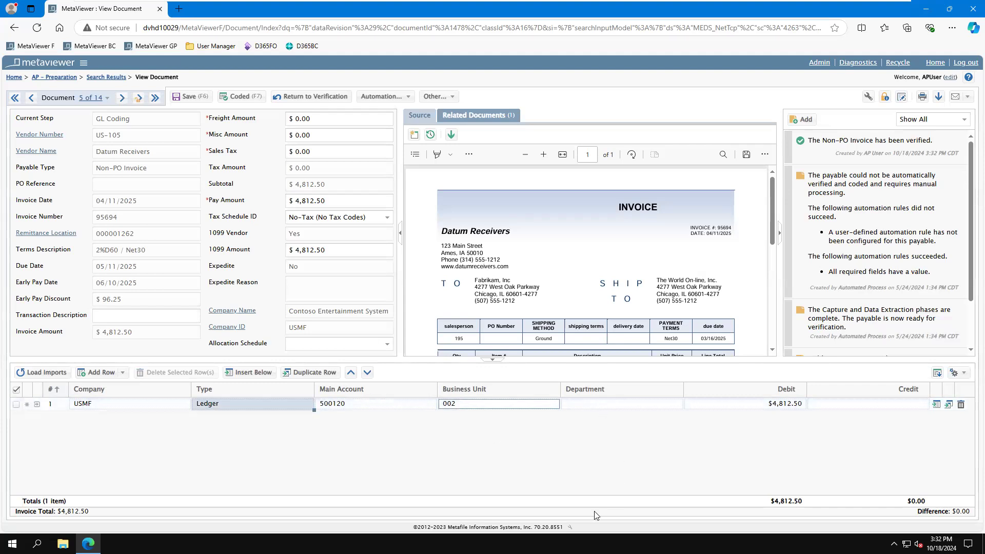
Step: Look up main accounts by 500 and by cogs, and choose COGS - Packaging for the coding line
{"action": "left_click", "coordinate": [396, 408]}
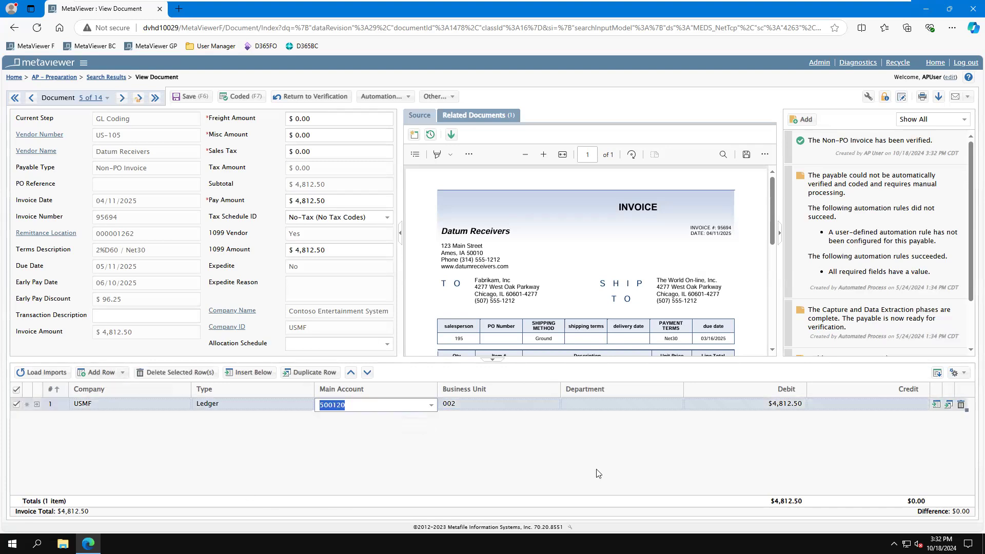
{"action": "type", "text": "500"}
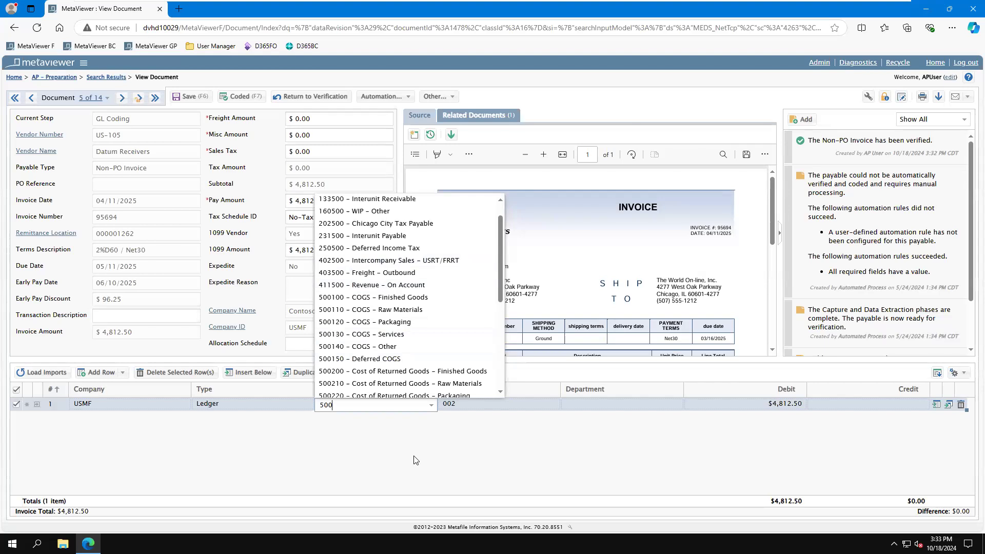
{"action": "key", "text": "BackSpace"}
{"action": "key", "text": "BackSpace"}
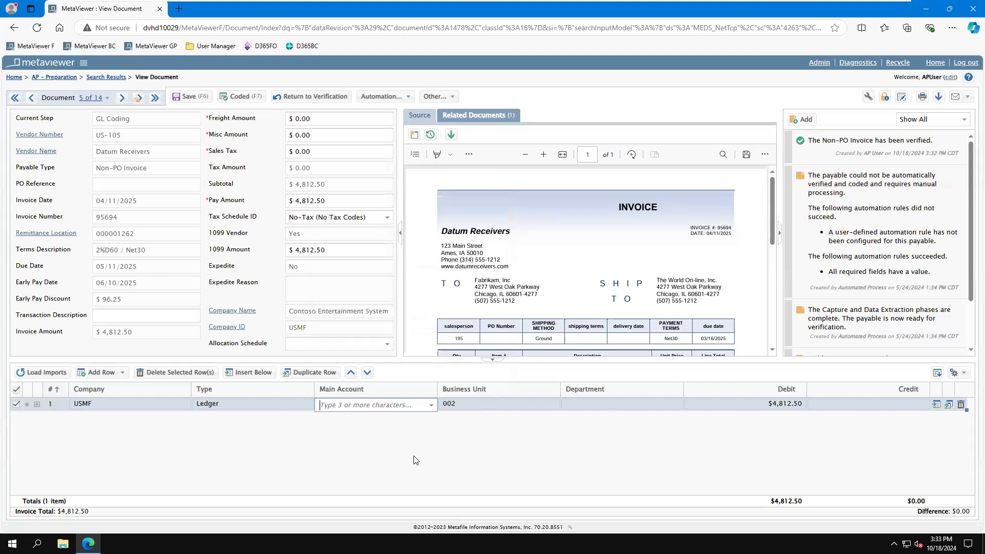
{"action": "type", "text": "cogs"}
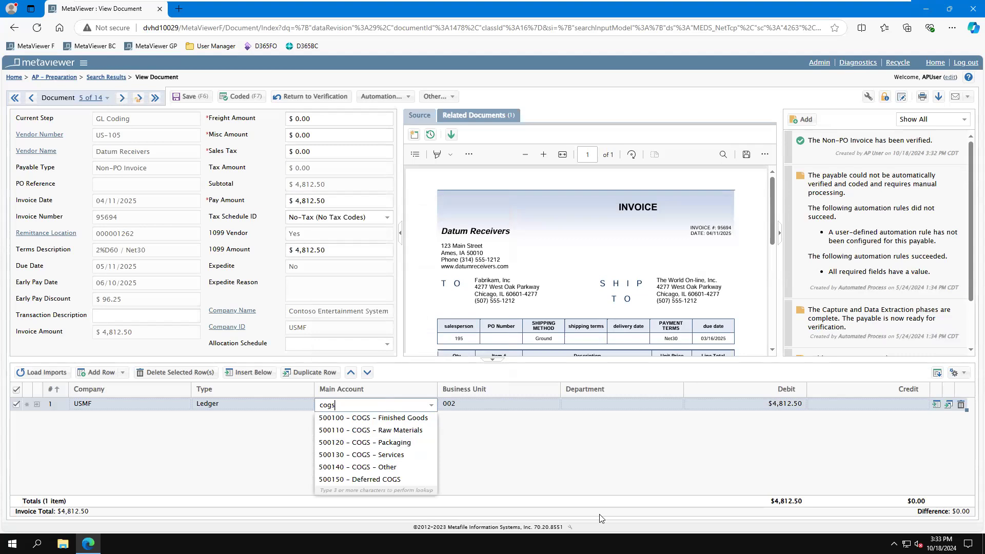
{"action": "key", "text": "Down"}
{"action": "key", "text": "Down"}
{"action": "key", "text": "Down"}
{"action": "key", "text": "Return"}
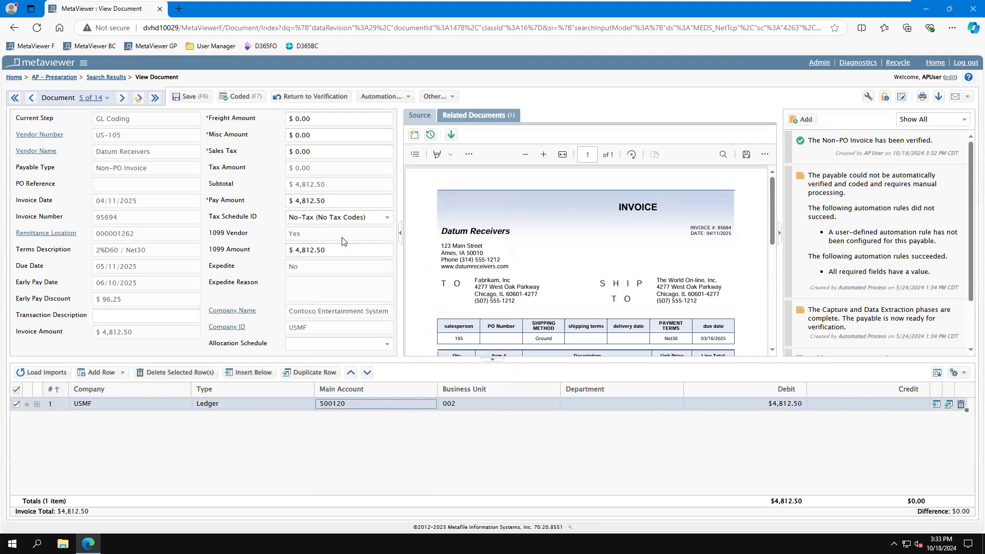
Step: Mark invoice 95694 as Coded and set Approver 1 to Department 600, checking the resulting Approver 2
{"action": "left_click", "coordinate": [240, 96]}
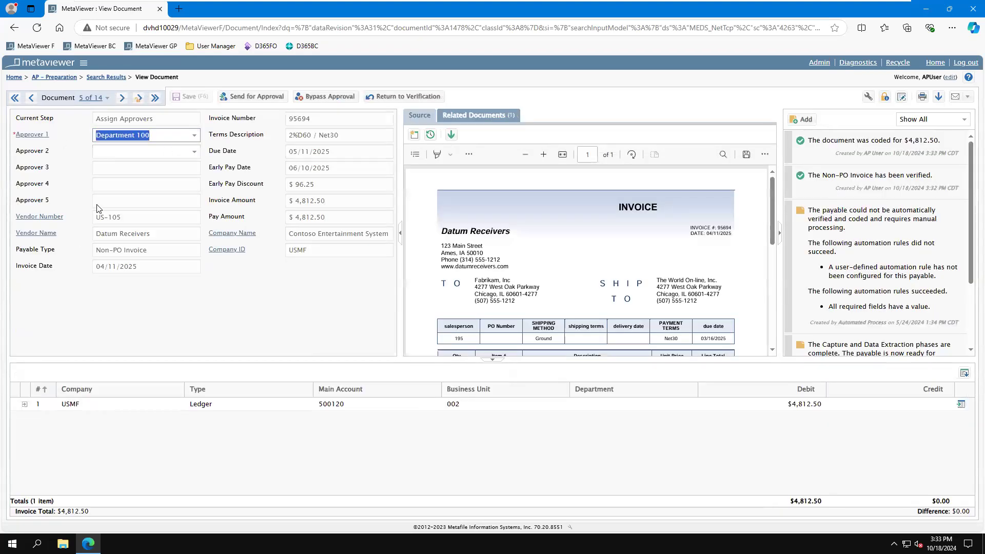
{"action": "left_click", "coordinate": [194, 135]}
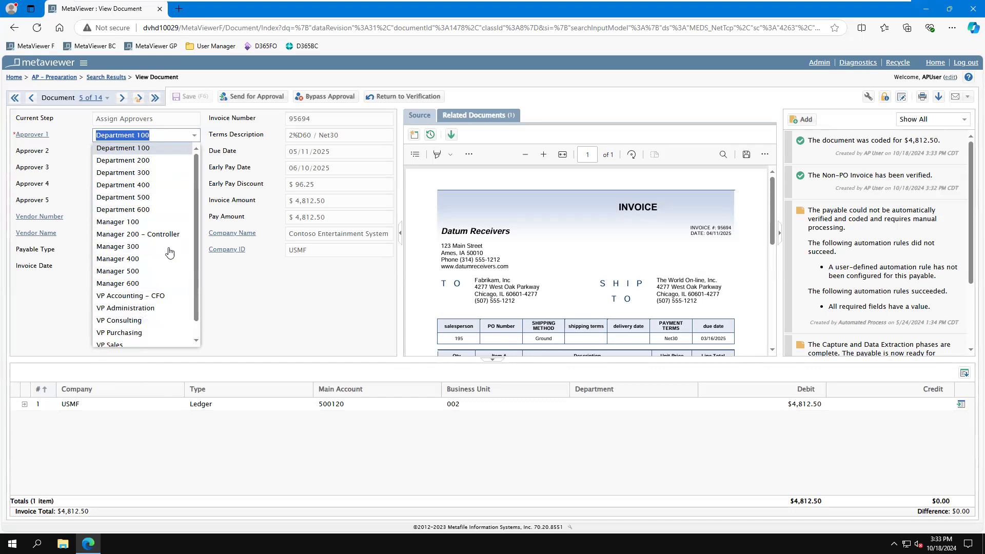
{"action": "left_click", "coordinate": [137, 210]}
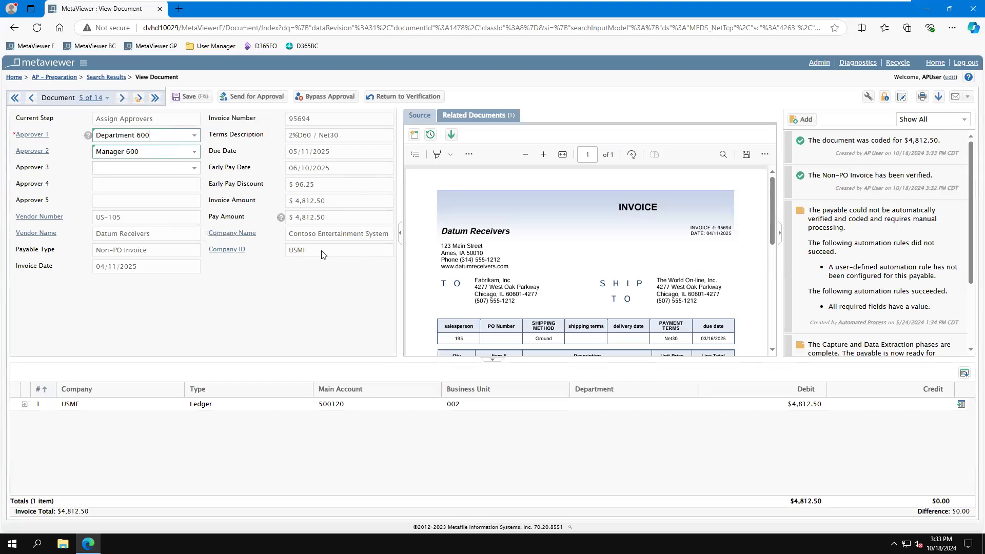
{"action": "left_click", "coordinate": [138, 157]}
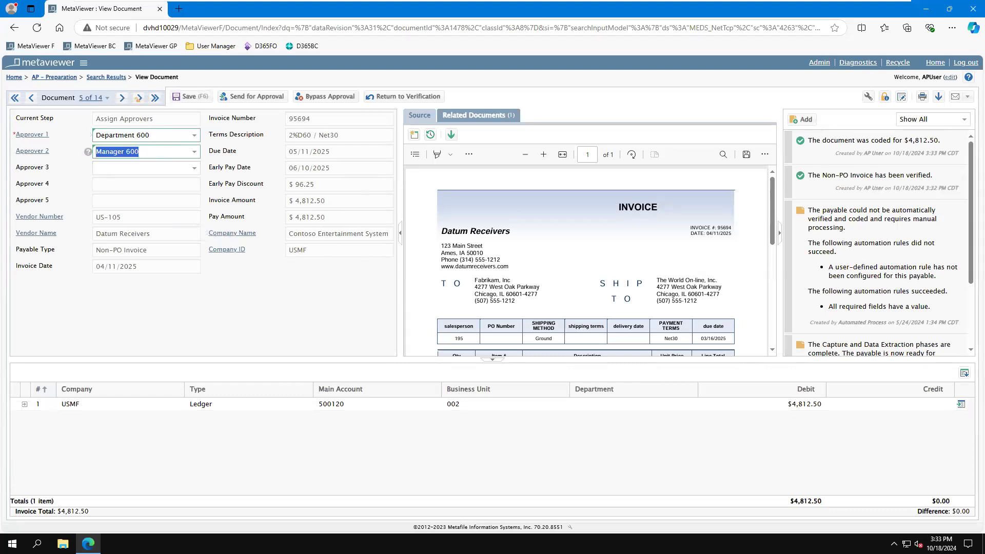
{"action": "left_click", "coordinate": [194, 136]}
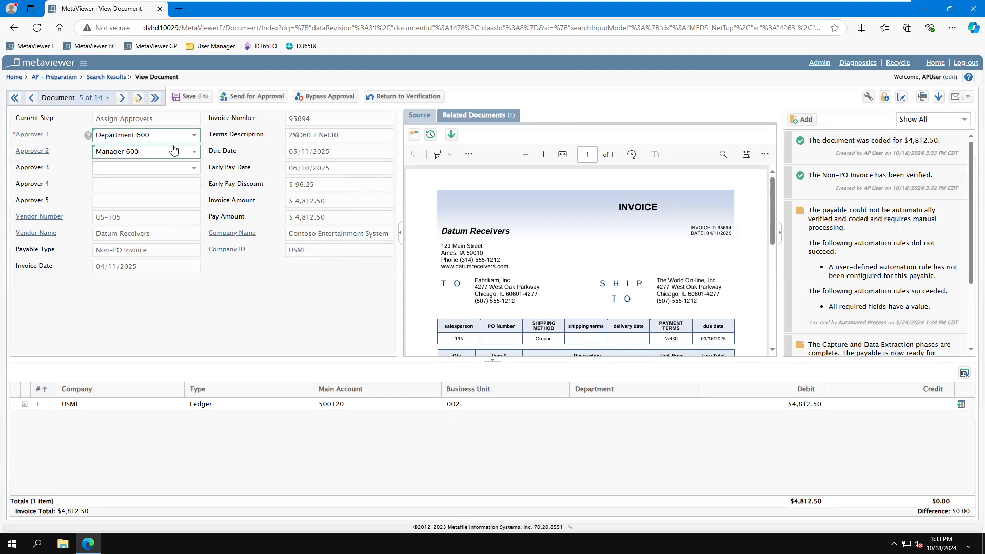
Step: Set Approver 1 of invoice 95694 to Department 100 and send the invoice for approval
{"action": "left_click", "coordinate": [152, 149]}
{"action": "left_click", "coordinate": [264, 98]}
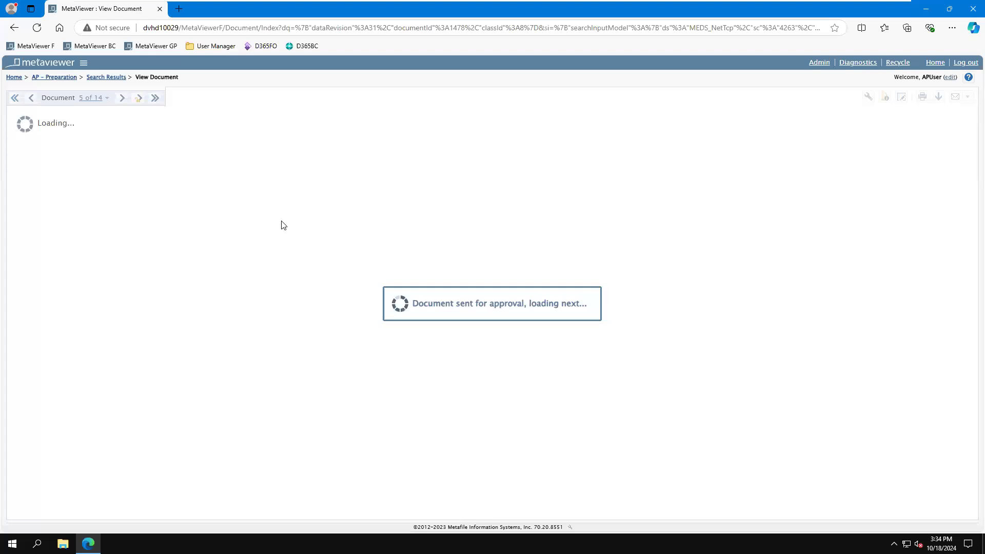
Step: Open the Email Client simulator, enlarge its window to read the approver's notification of payables waiting for approval, and close it
{"action": "key", "text": "super"}
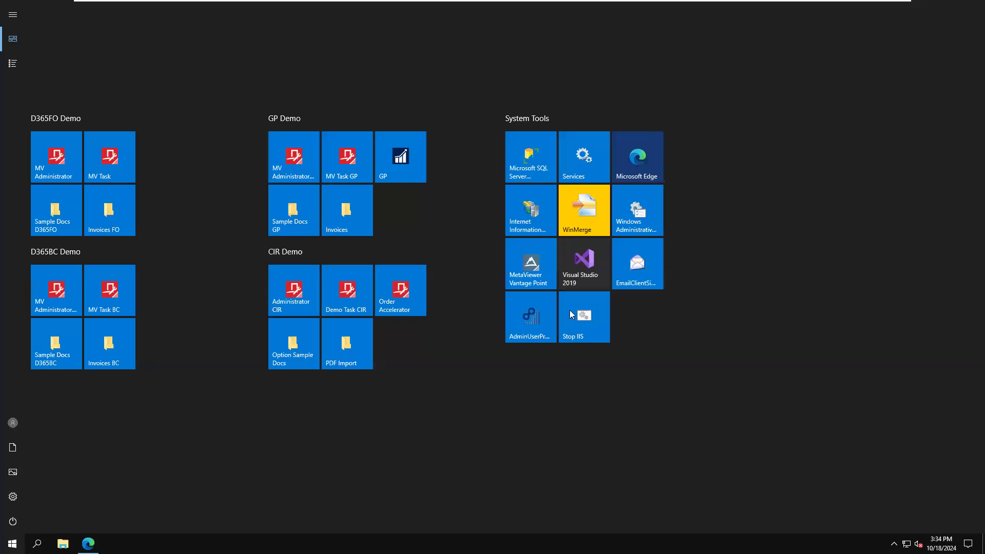
{"action": "left_click", "coordinate": [652, 267]}
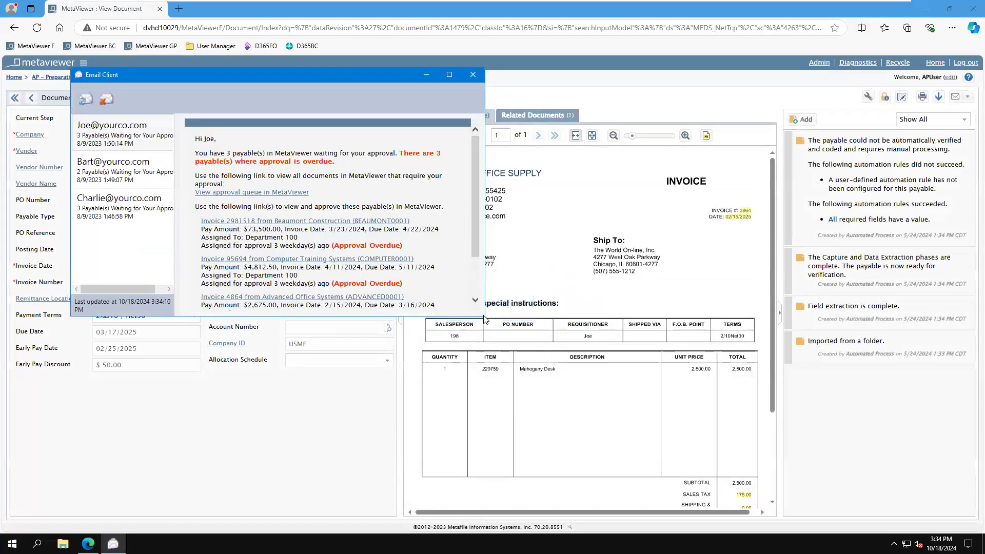
{"action": "left_click_drag", "start_coordinate": [484, 315], "coordinate": [578, 439]}
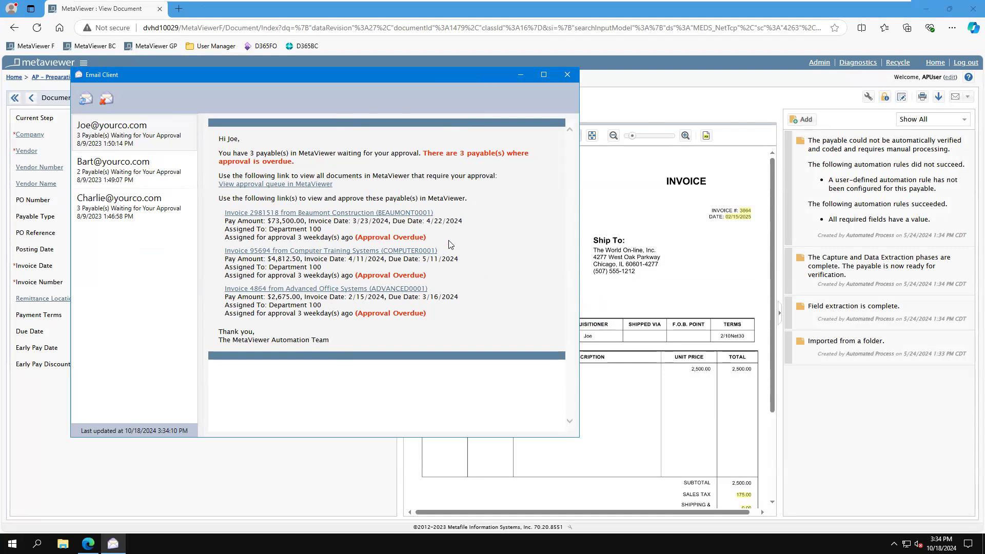
{"action": "left_click", "coordinate": [567, 74]}
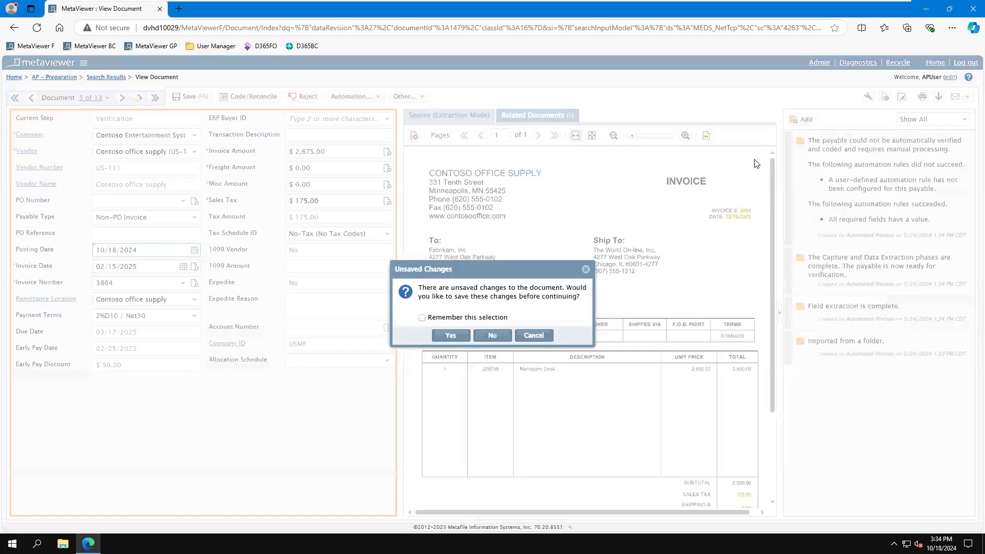
Step: Log out without saving the changes to the open document and log in with the approver's saved account
{"action": "left_click", "coordinate": [494, 337]}
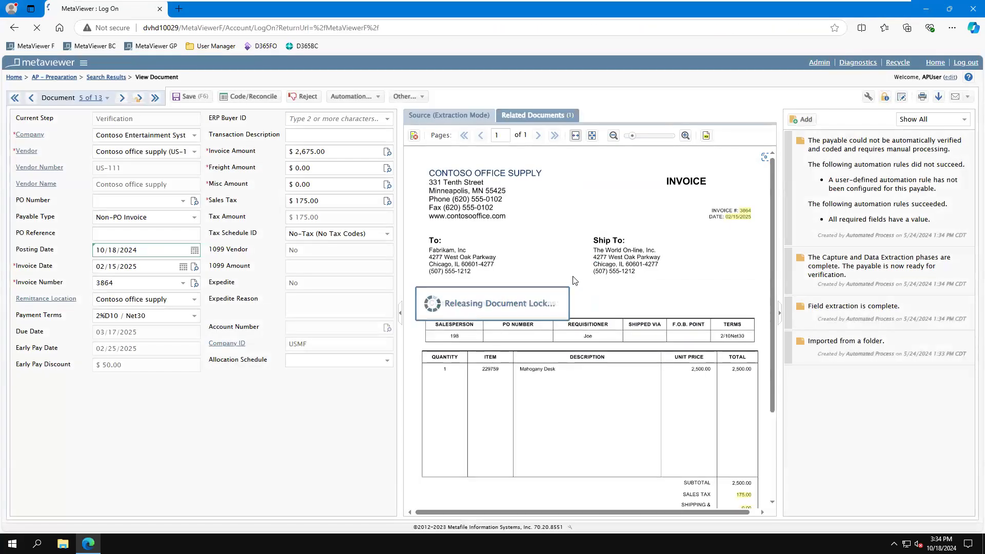
{"action": "left_click", "coordinate": [479, 154]}
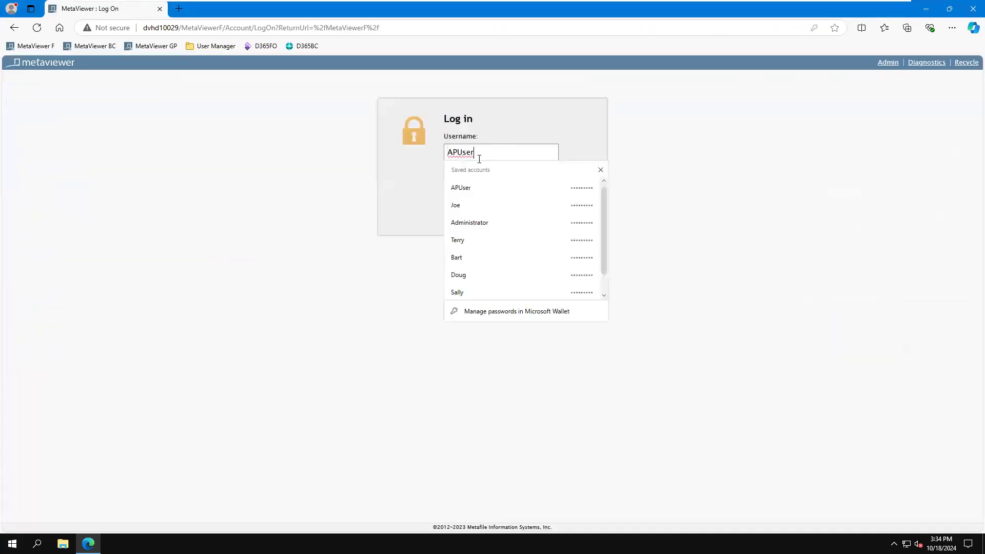
{"action": "left_click", "coordinate": [464, 211]}
{"action": "left_click", "coordinate": [461, 207]}
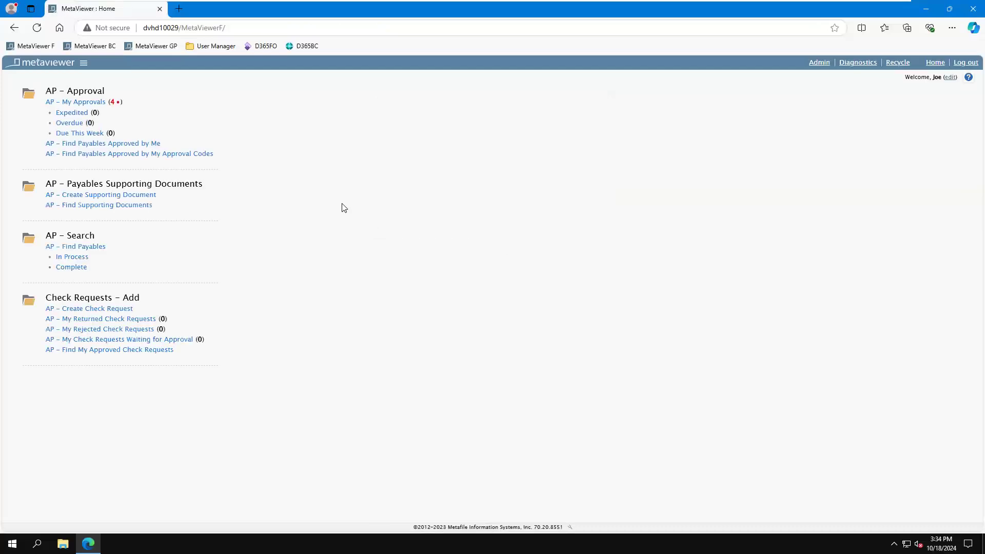
Step: Open Datum Receivers invoice 95694 from AP - My Approvals, check its coding and other available actions, and approve it
{"action": "left_click", "coordinate": [89, 103]}
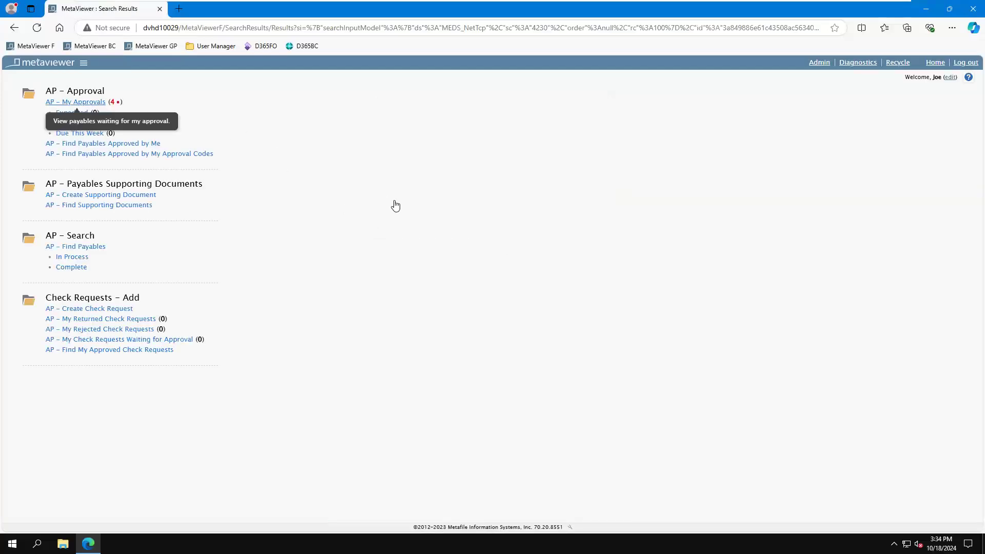
{"action": "left_click", "coordinate": [290, 198]}
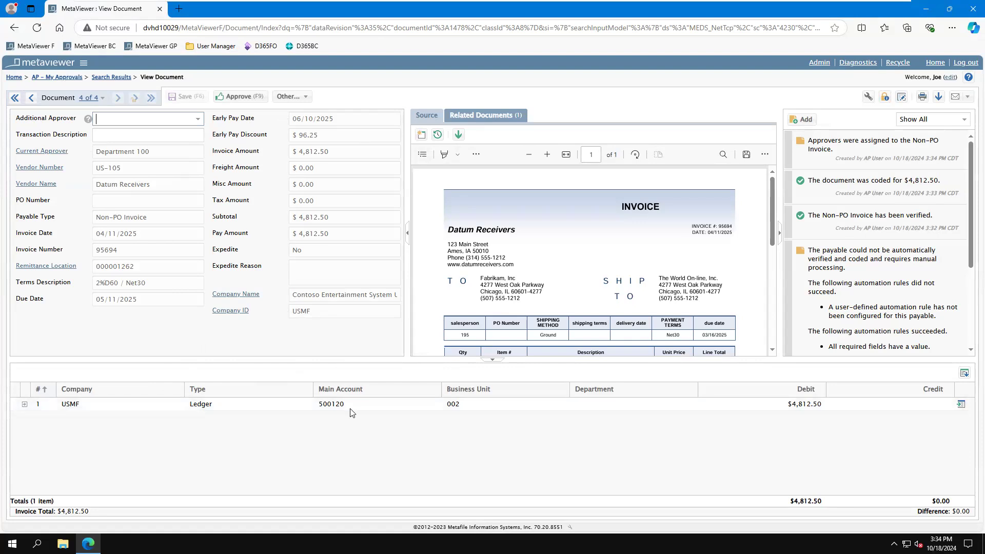
{"action": "mouse_move", "coordinate": [352, 413]}
{"action": "left_click", "coordinate": [288, 97]}
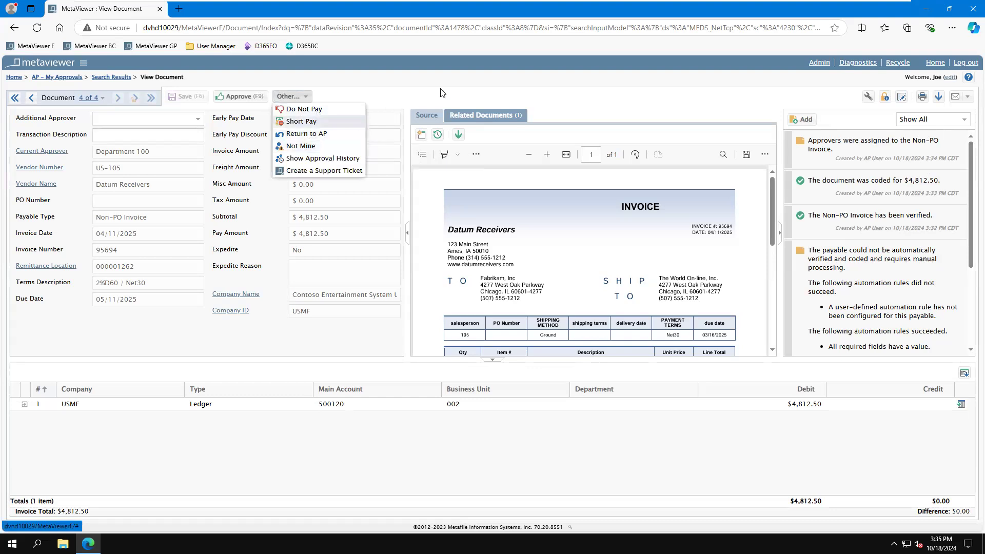
{"action": "left_click", "coordinate": [241, 98]}
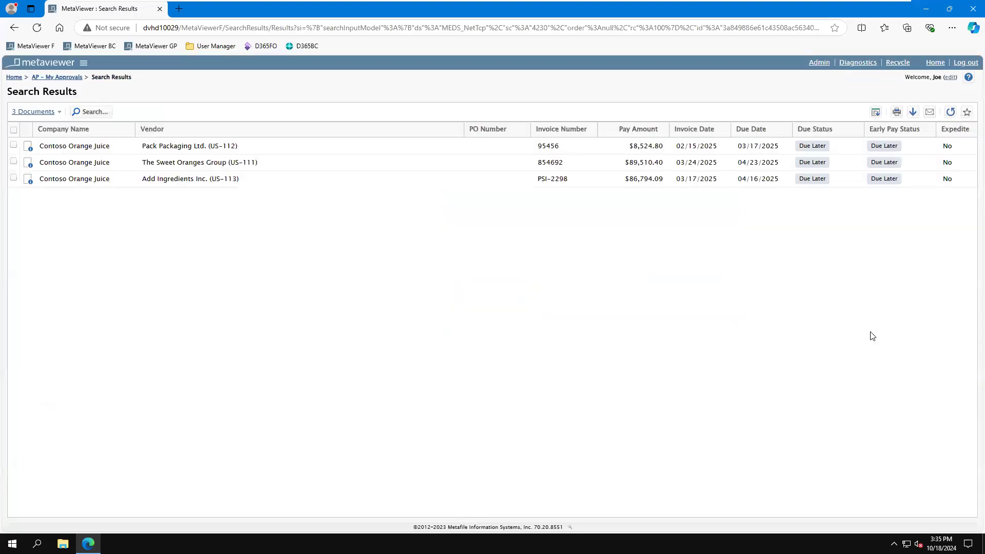
Step: Log out of the approver's account and log back in with the saved APUser account
{"action": "left_click", "coordinate": [964, 62]}
{"action": "left_click", "coordinate": [513, 154]}
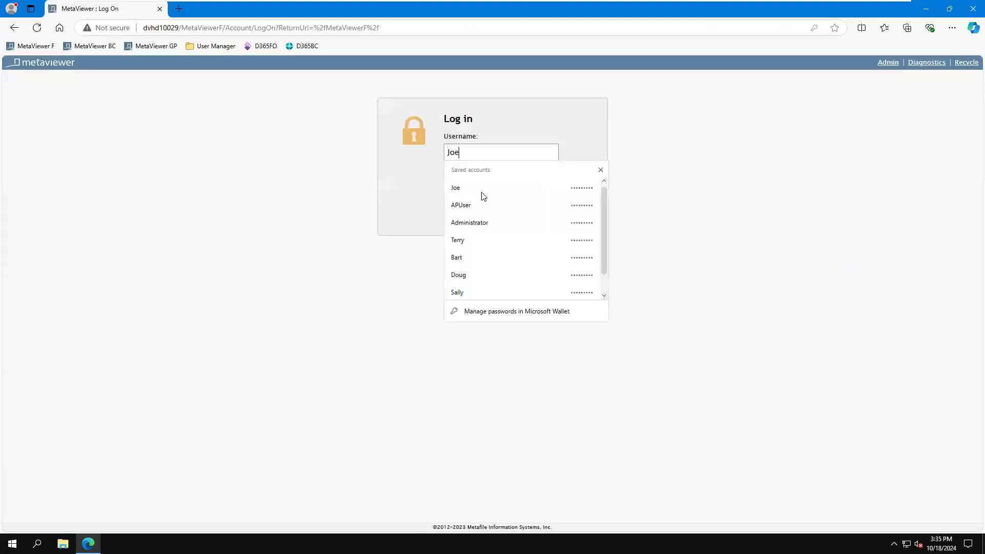
{"action": "left_click", "coordinate": [468, 206]}
{"action": "key", "text": "Return"}
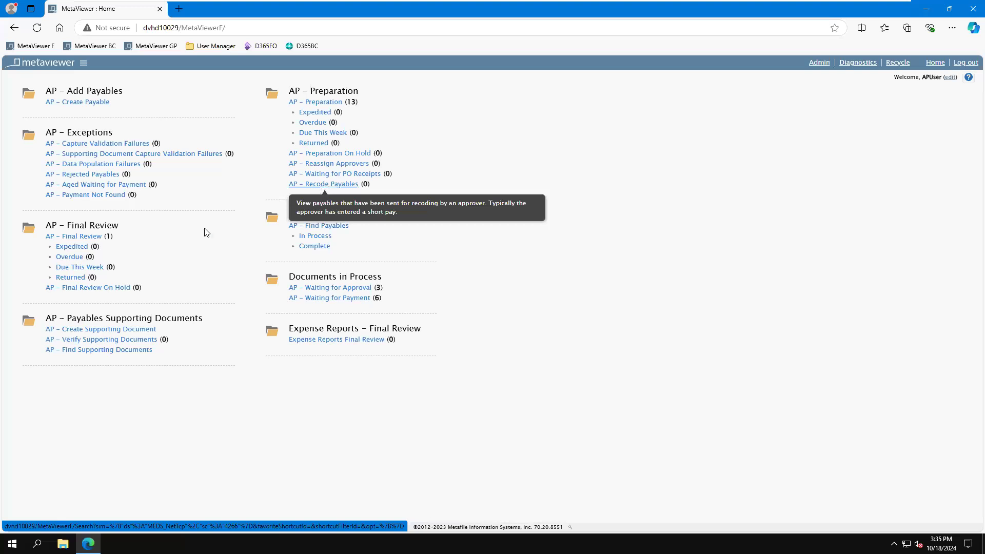
Step: Open invoice 95694 from AP - Final Review, check its other available actions, and export it to the ERP
{"action": "left_click", "coordinate": [79, 236]}
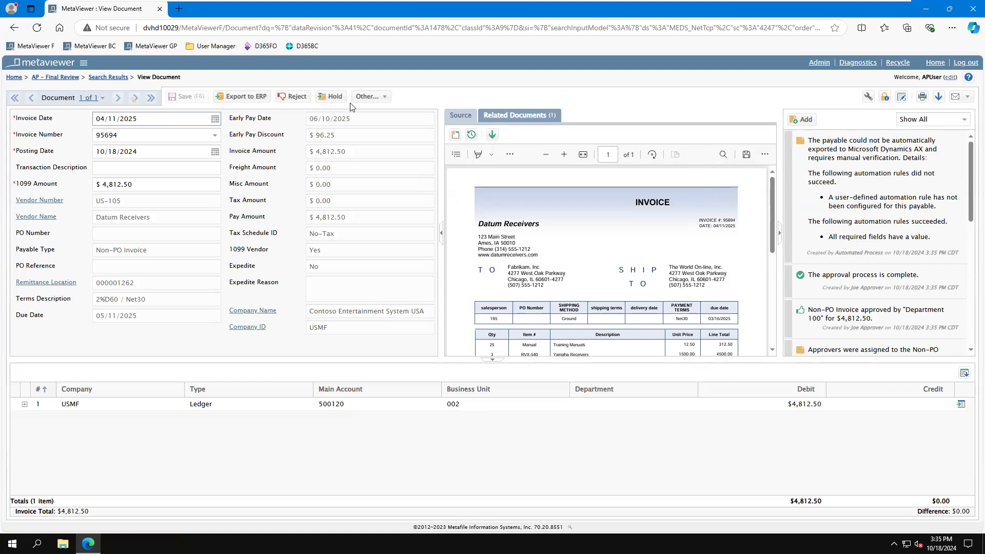
{"action": "left_click", "coordinate": [368, 97]}
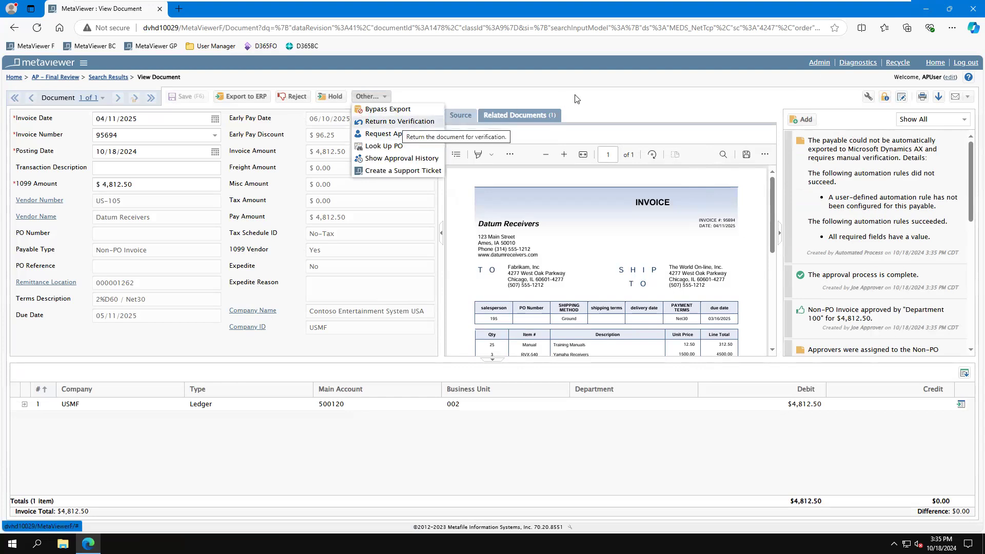
{"action": "left_click", "coordinate": [247, 98]}
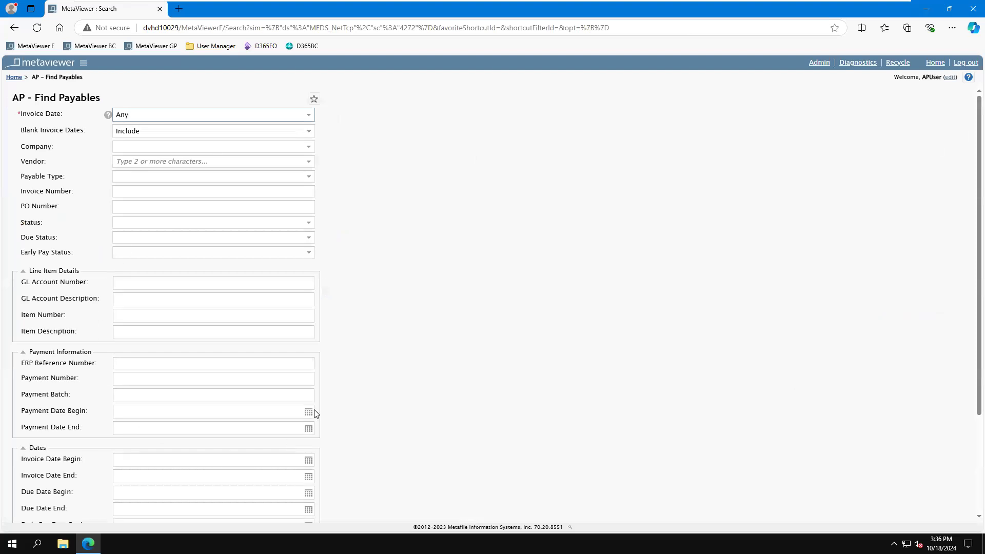
Step: Look over the AP - Find Payables search criteria and set Company to Contoso Entertainment System USA
{"action": "left_click", "coordinate": [150, 196]}
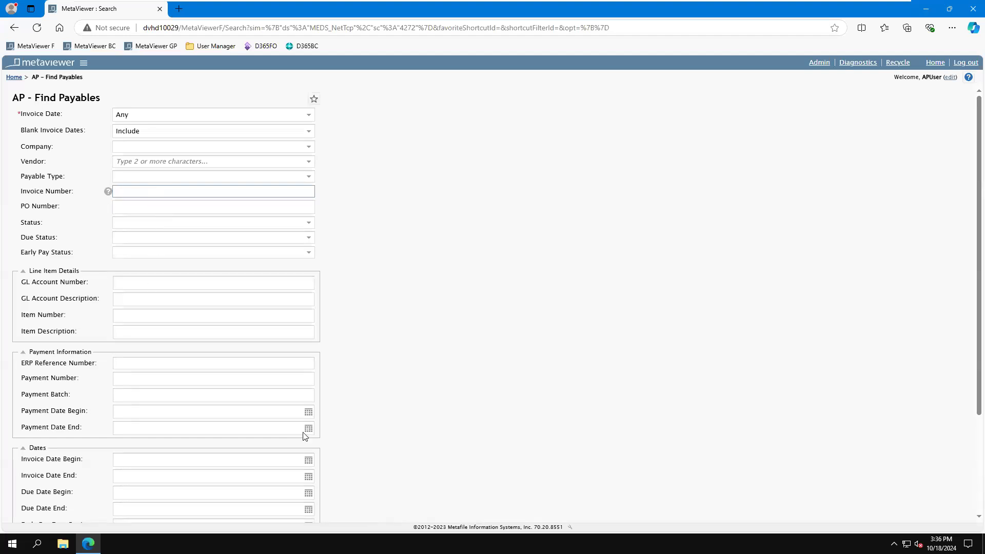
{"action": "scroll", "coordinate": [118, 448], "scroll_direction": "down", "scroll_amount": 3}
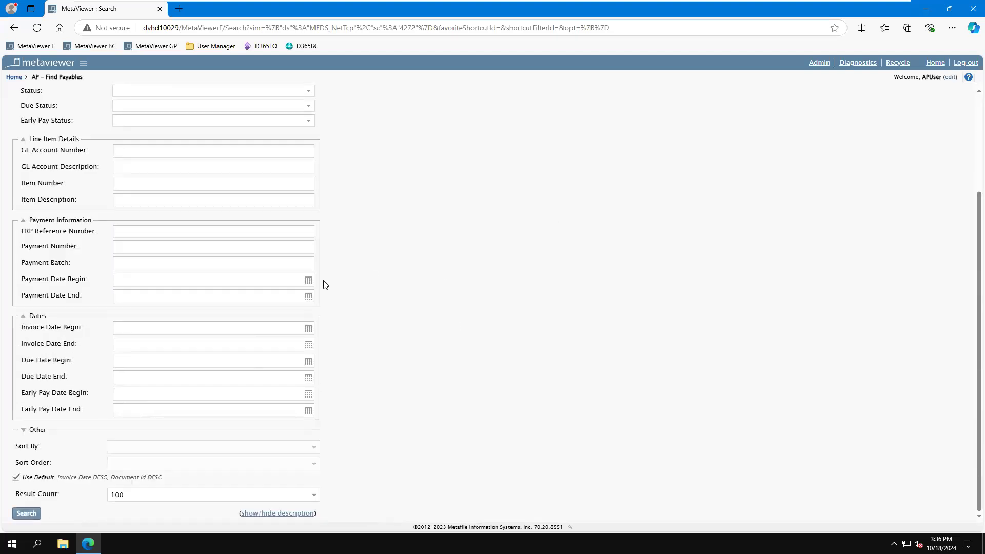
{"action": "scroll", "coordinate": [325, 285], "scroll_direction": "up", "scroll_amount": 3}
{"action": "left_click", "coordinate": [310, 147]}
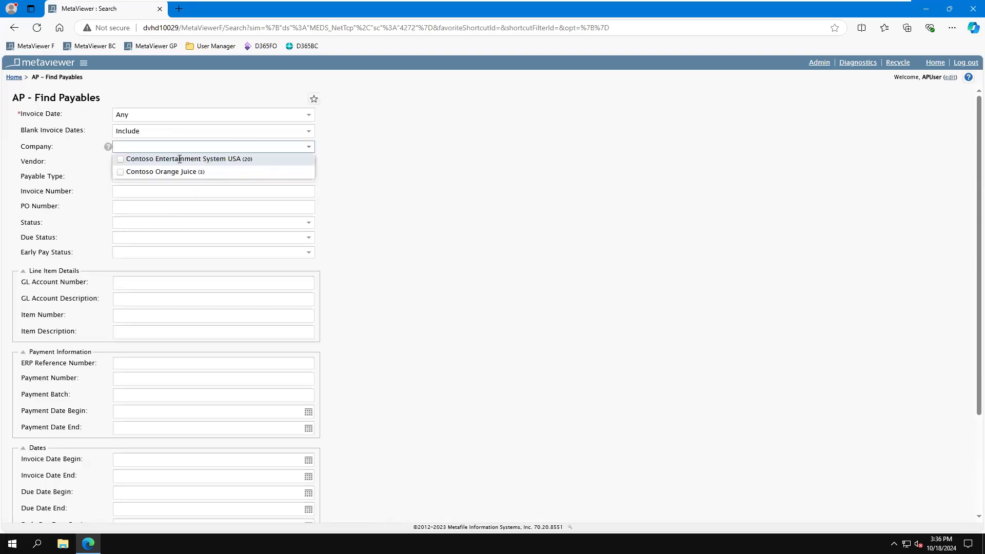
{"action": "left_click", "coordinate": [179, 159]}
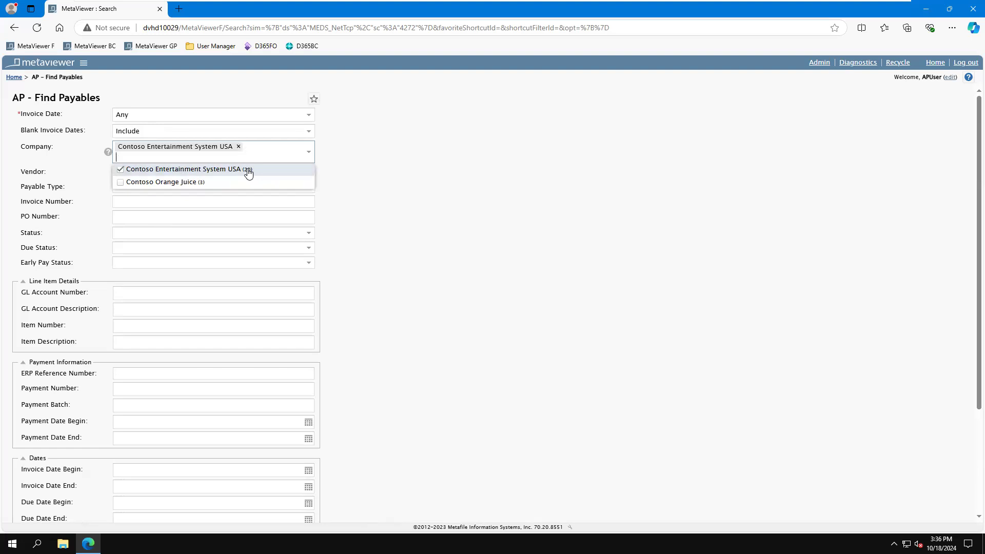
{"action": "left_click", "coordinate": [492, 212]}
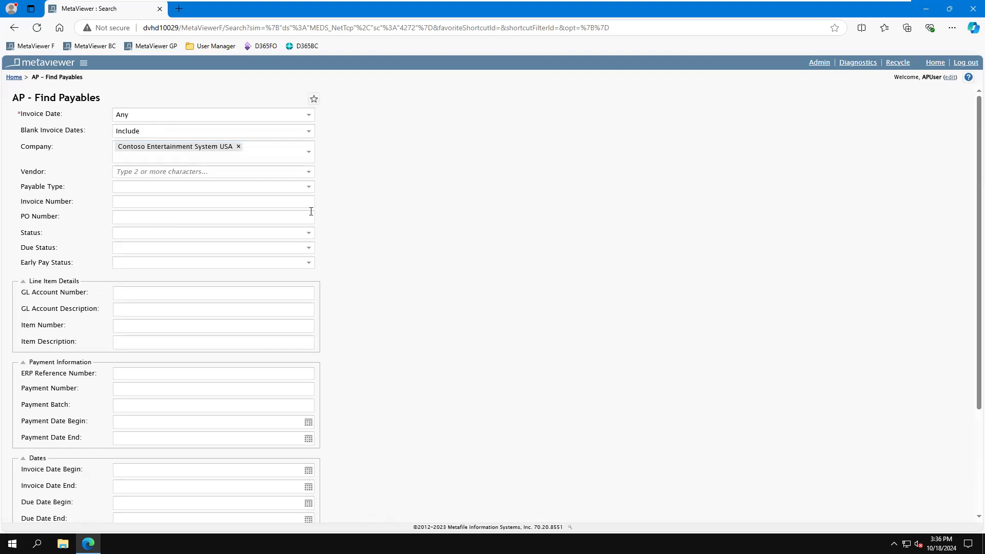
Step: Set the search's Payable Type to Non-PO Invoice and PO Invoice, and run the payables search
{"action": "left_click", "coordinate": [309, 188]}
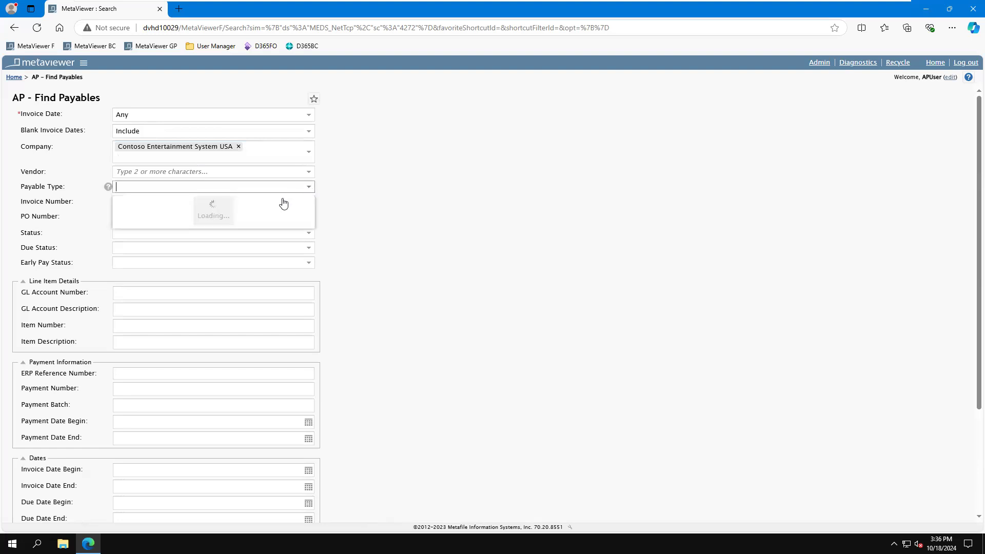
{"action": "left_click", "coordinate": [144, 224]}
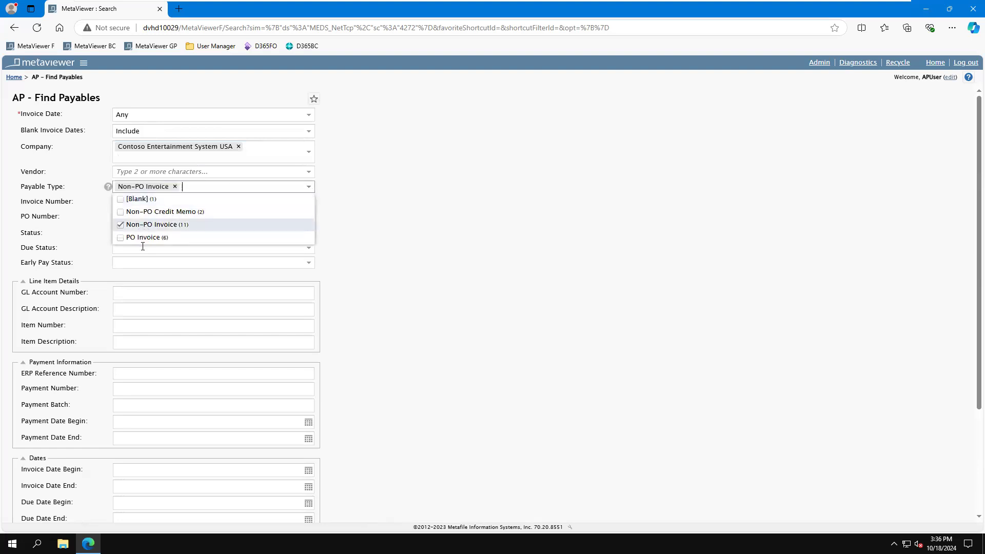
{"action": "left_click", "coordinate": [142, 238]}
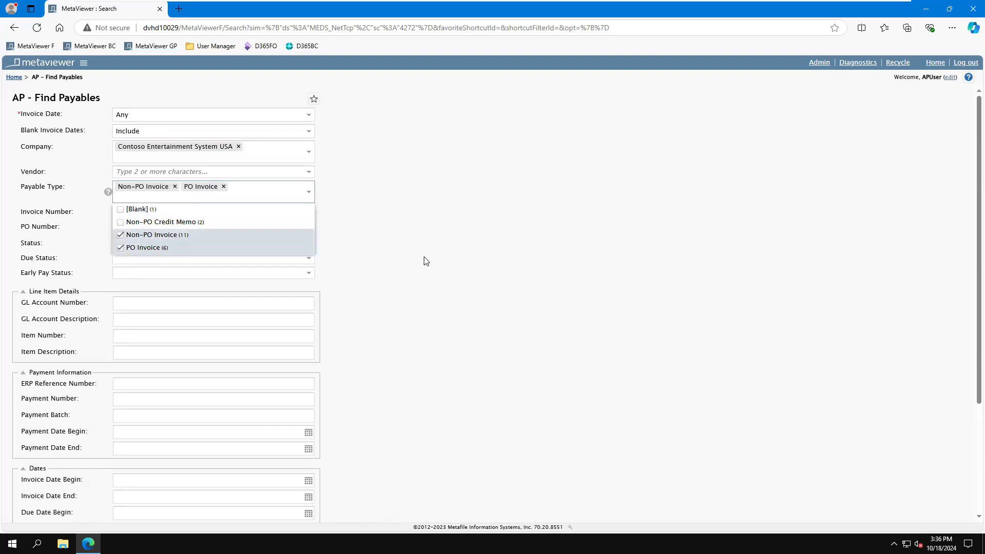
{"action": "scroll", "coordinate": [424, 262], "scroll_direction": "down", "scroll_amount": 3}
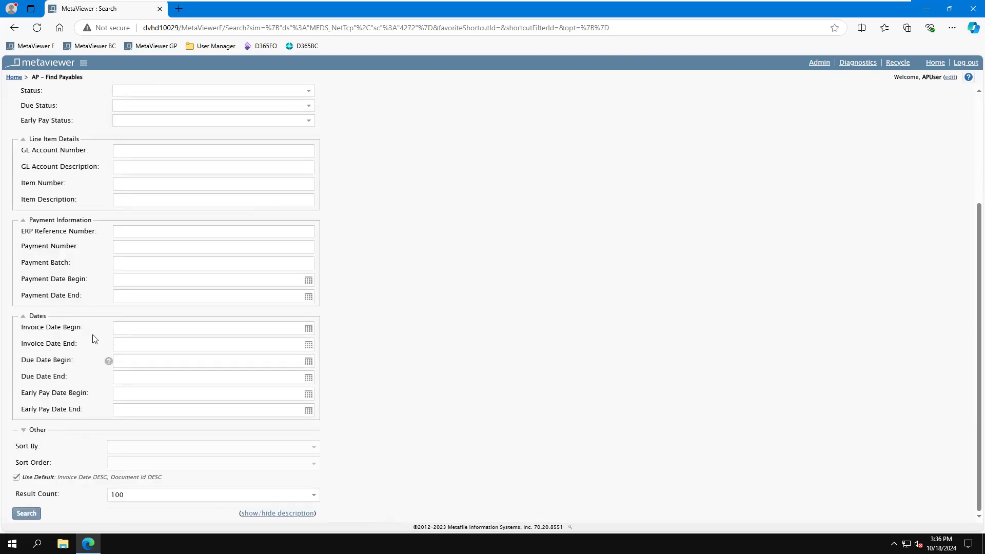
{"action": "left_click", "coordinate": [31, 518]}
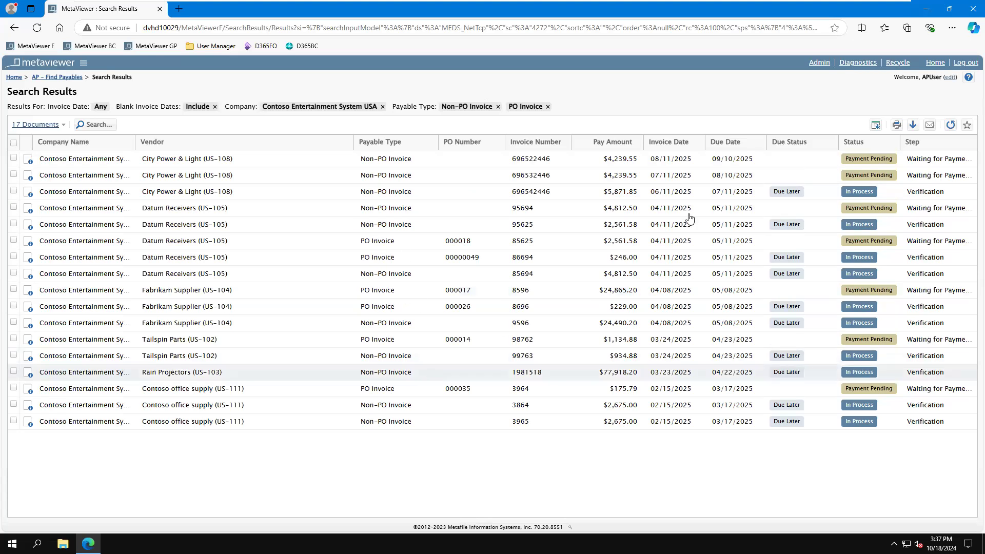
Step: Examine the CSV export options and the document download options for the search results, cancelling both
{"action": "left_click", "coordinate": [873, 126]}
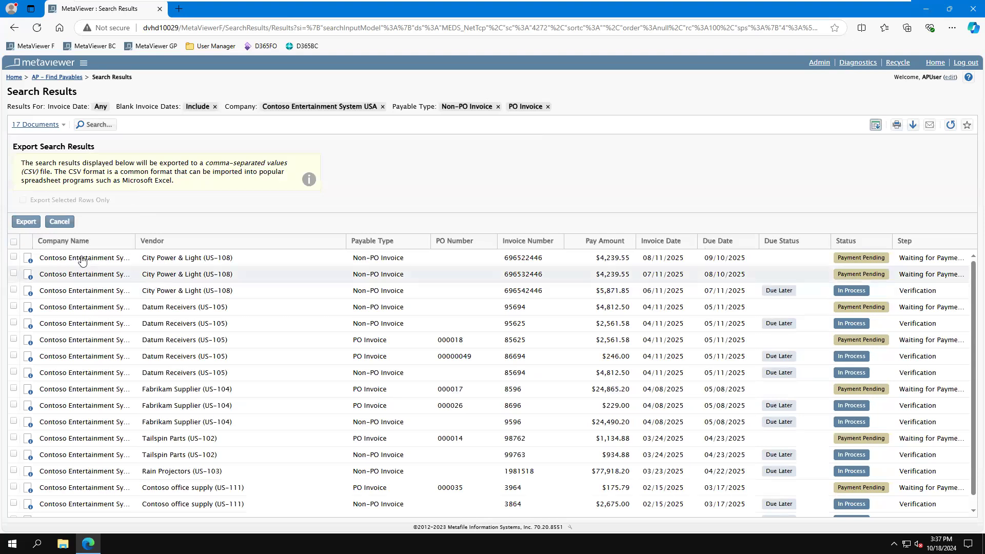
{"action": "left_click", "coordinate": [60, 222]}
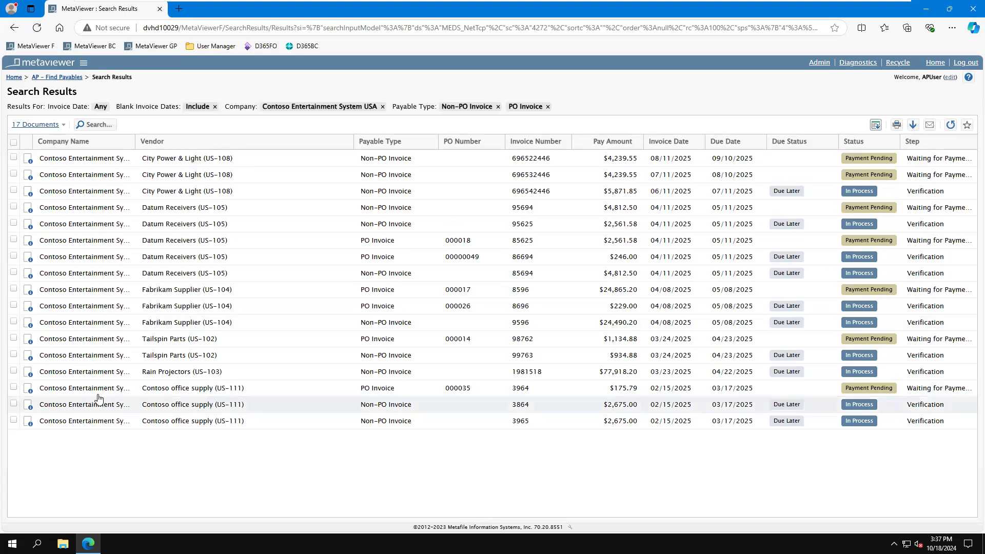
{"action": "left_click", "coordinate": [913, 128]}
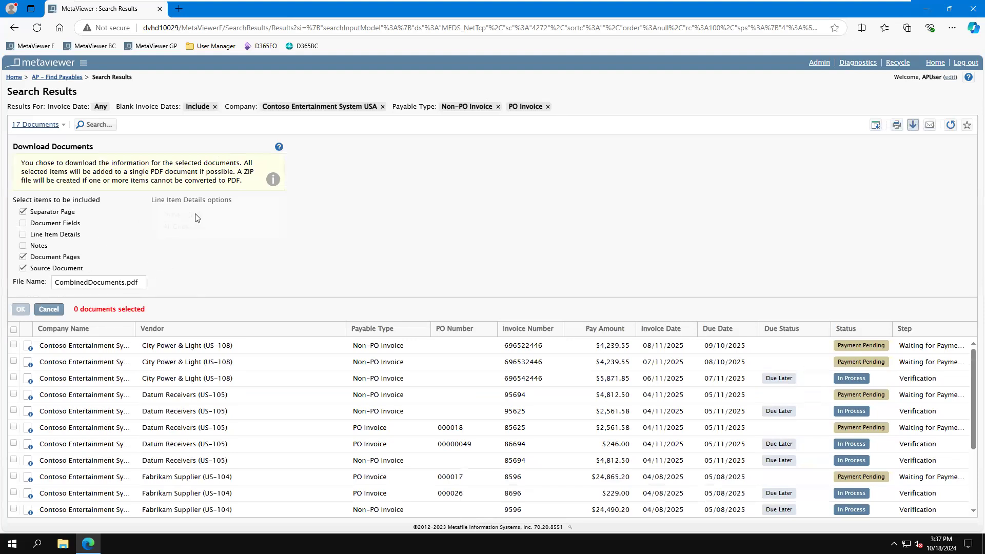
{"action": "left_click", "coordinate": [49, 309]}
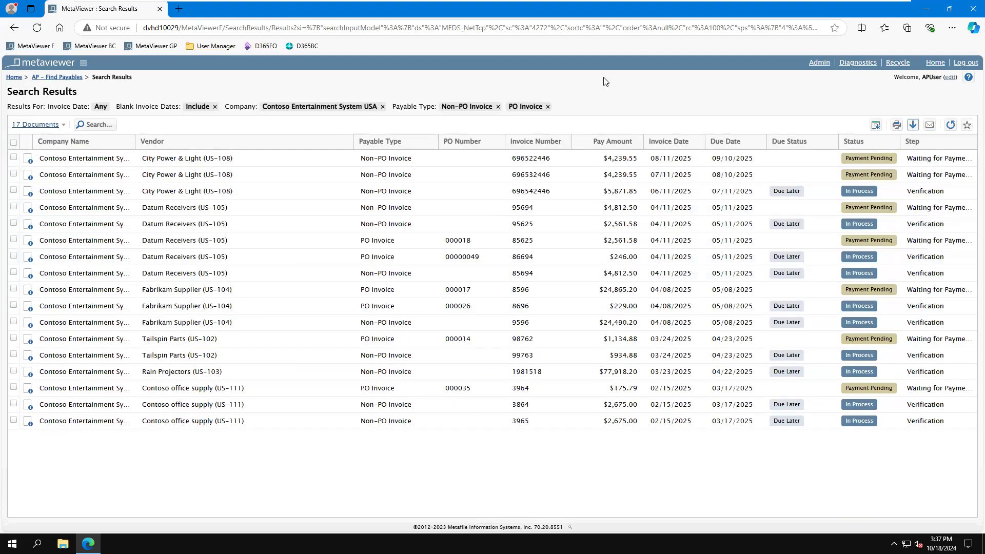
Step: Switch to the PowerPoint presentation, go to slide 4, "Leveraging your Investment", and show it as a slide show
{"action": "mouse_move", "coordinate": [903, 4]}
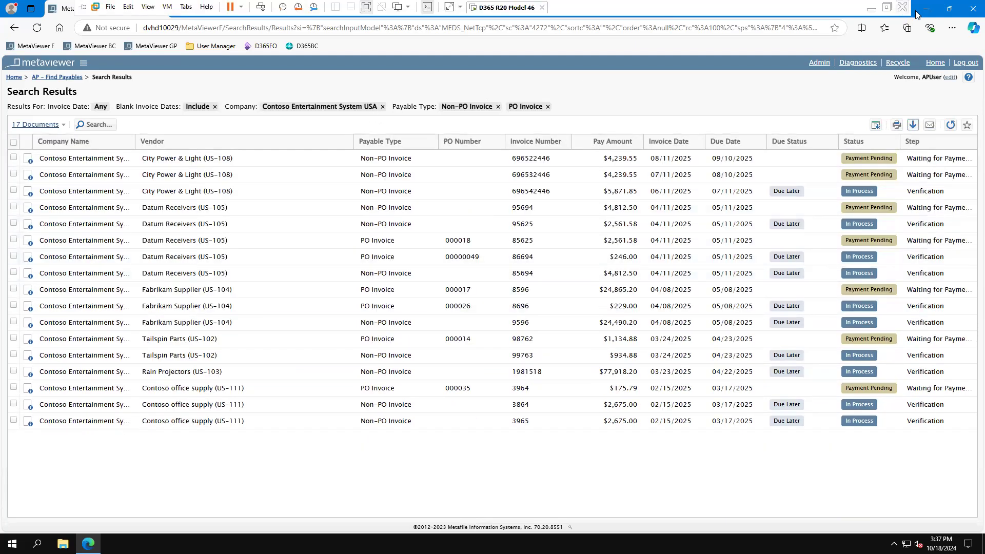
{"action": "left_click", "coordinate": [872, 7]}
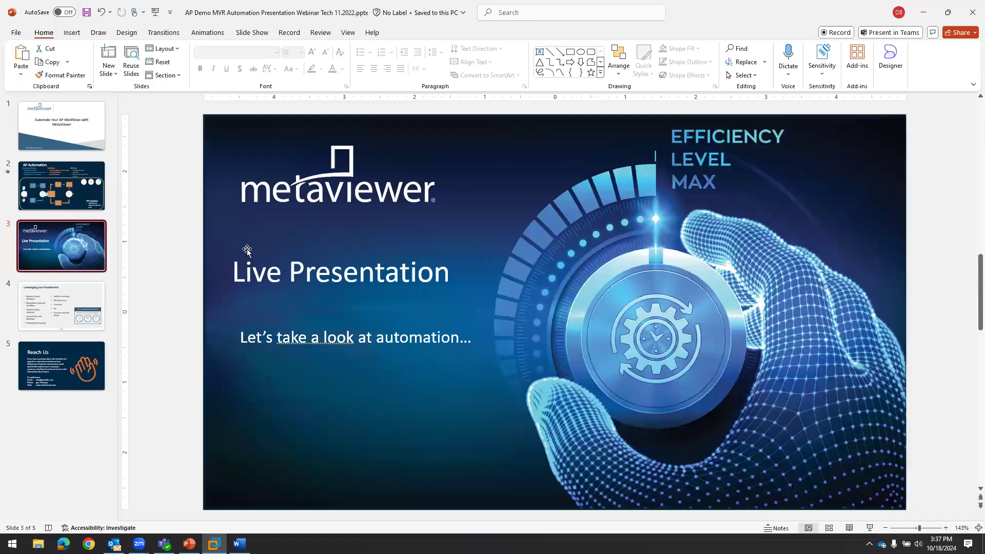
{"action": "left_click", "coordinate": [61, 306]}
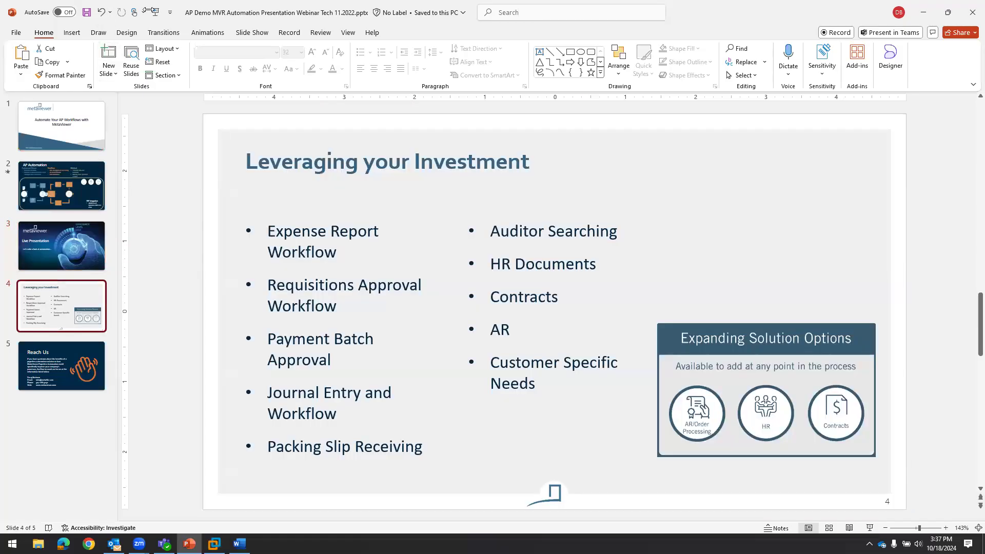
{"action": "left_click", "coordinate": [156, 13]}
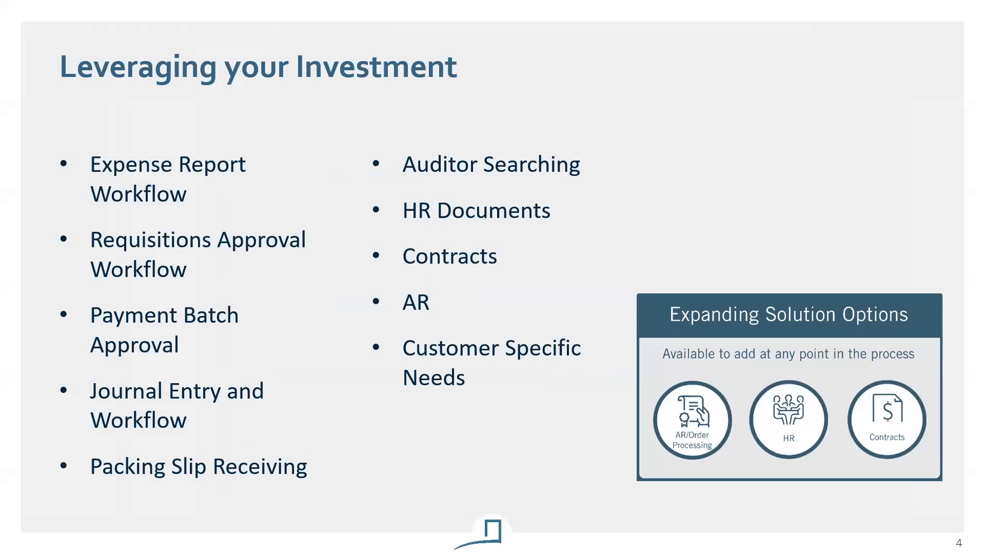